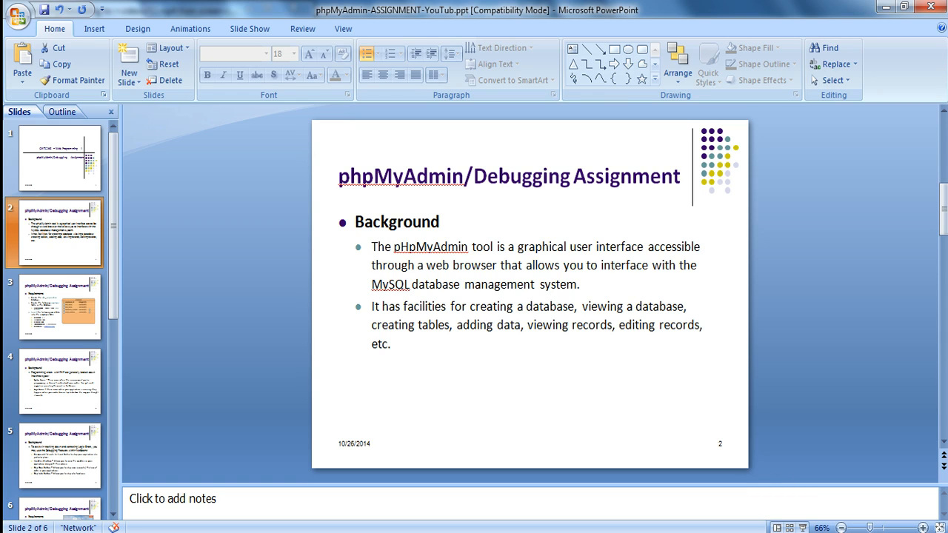
Launch phpMyAdmin in the web browser through the running WampServer.
left_click(812, 532)
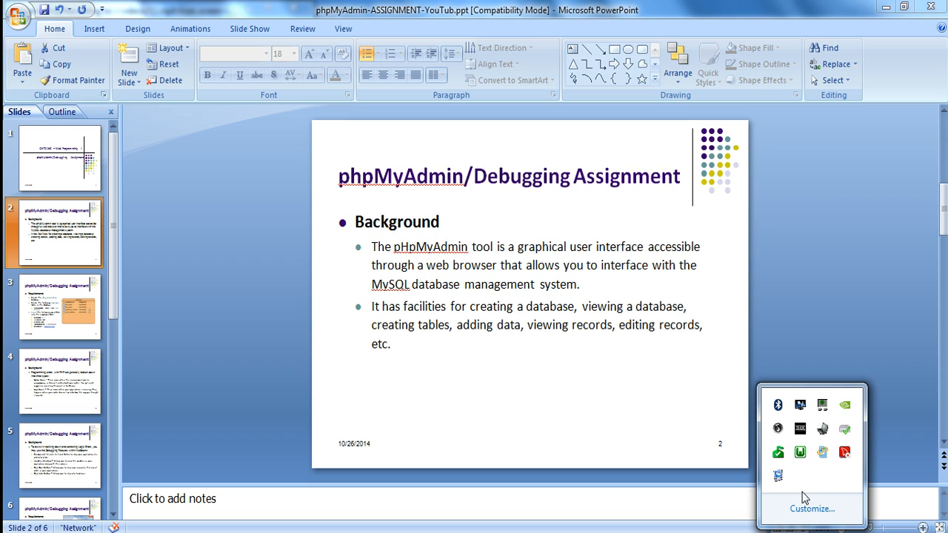
left_click(799, 452)
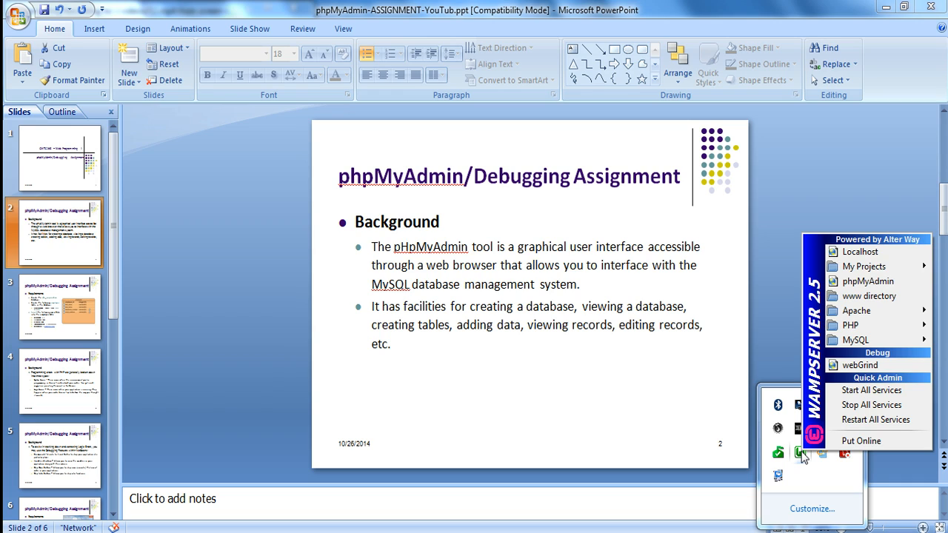
left_click(898, 285)
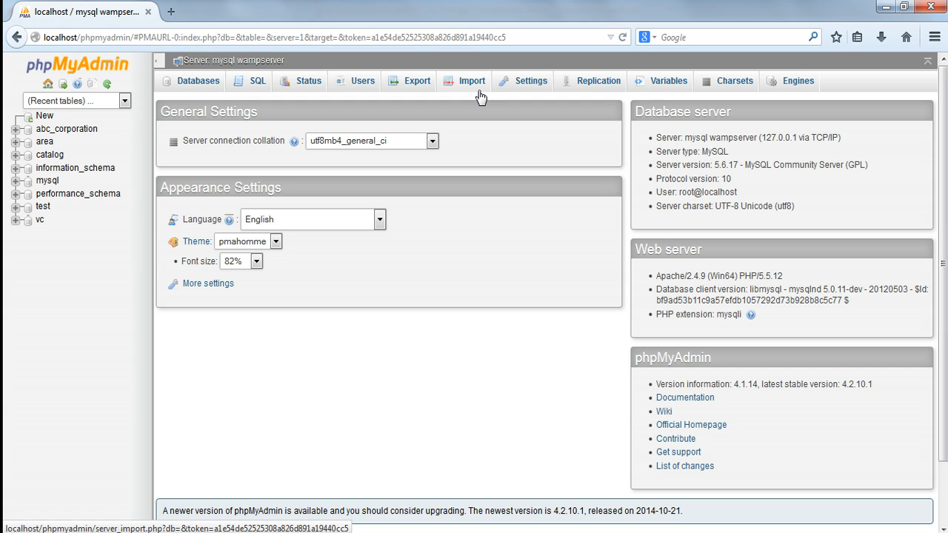
Create a new database named registrar, leaving its collation unspecified.
left_click(194, 88)
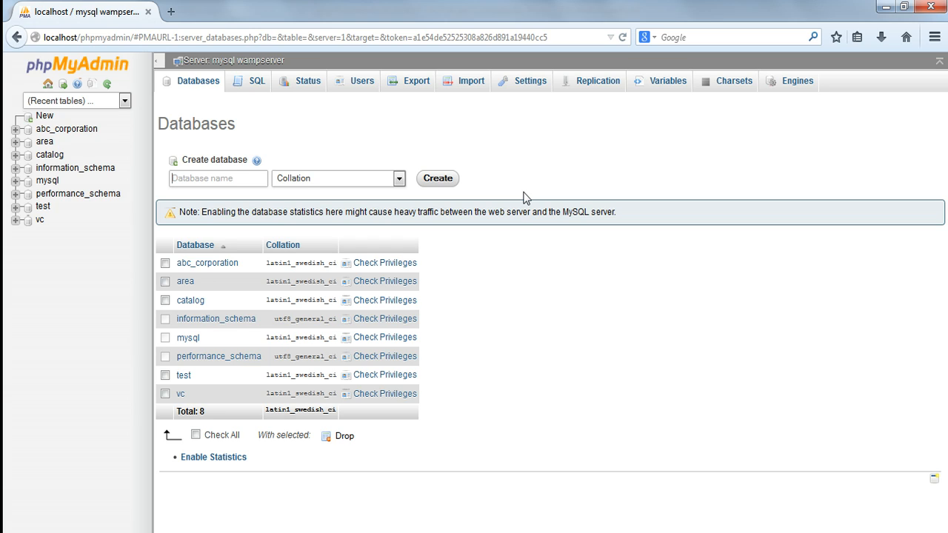
type("re")
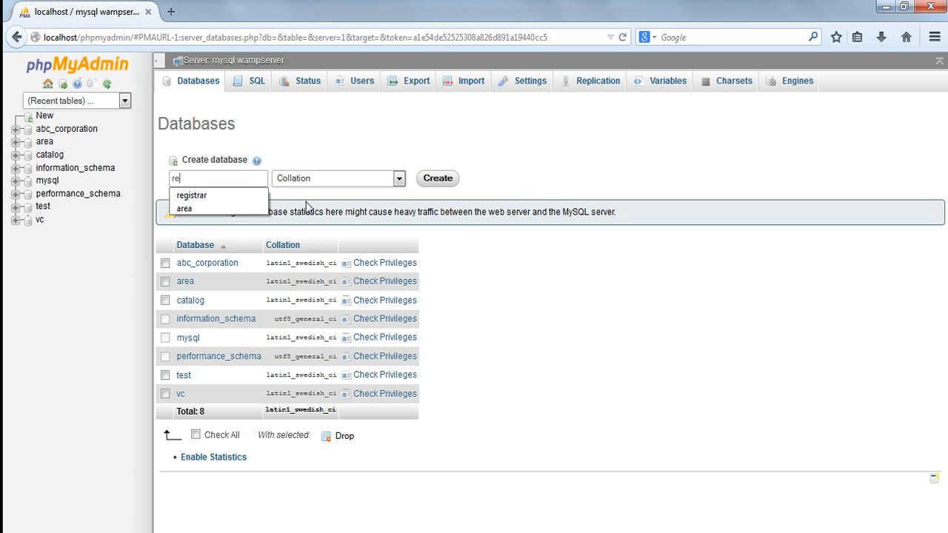
left_click(257, 193)
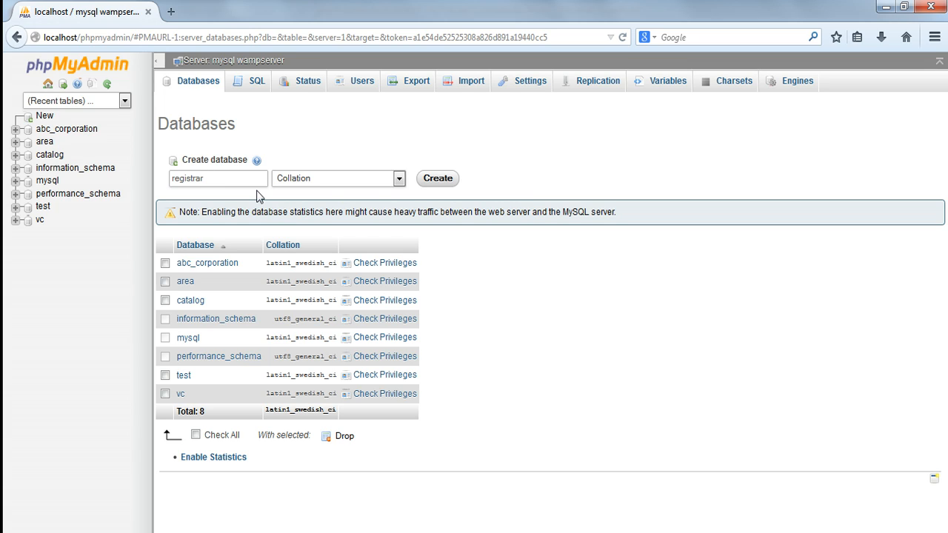
left_click(439, 181)
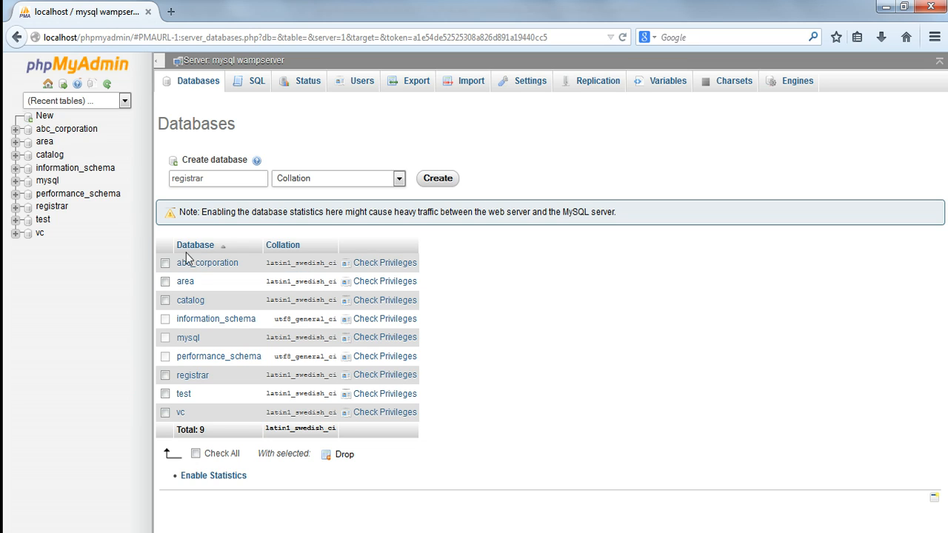
Start a new table named course with 4 columns in the registrar database.
left_click(54, 211)
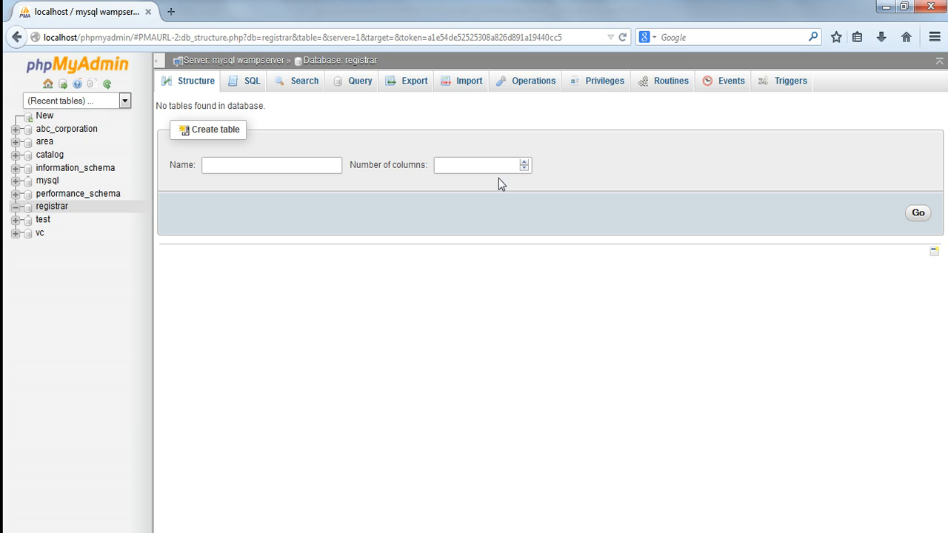
left_click(324, 164)
type("cou")
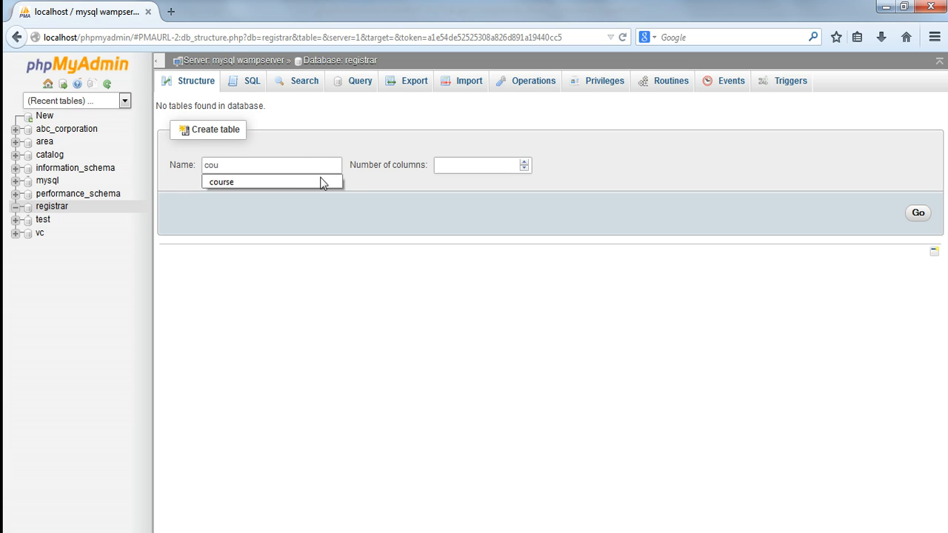
left_click(320, 182)
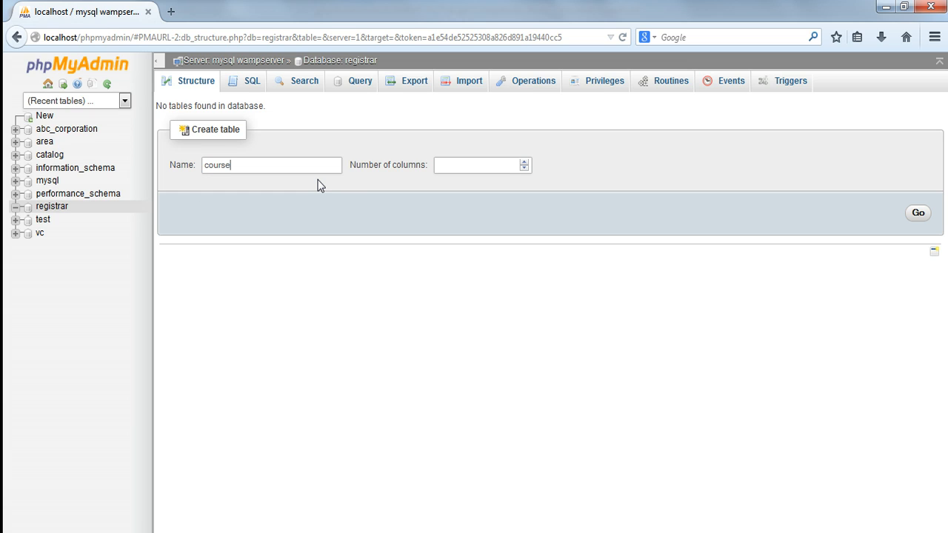
left_click(523, 162)
left_click(523, 163)
left_click(918, 214)
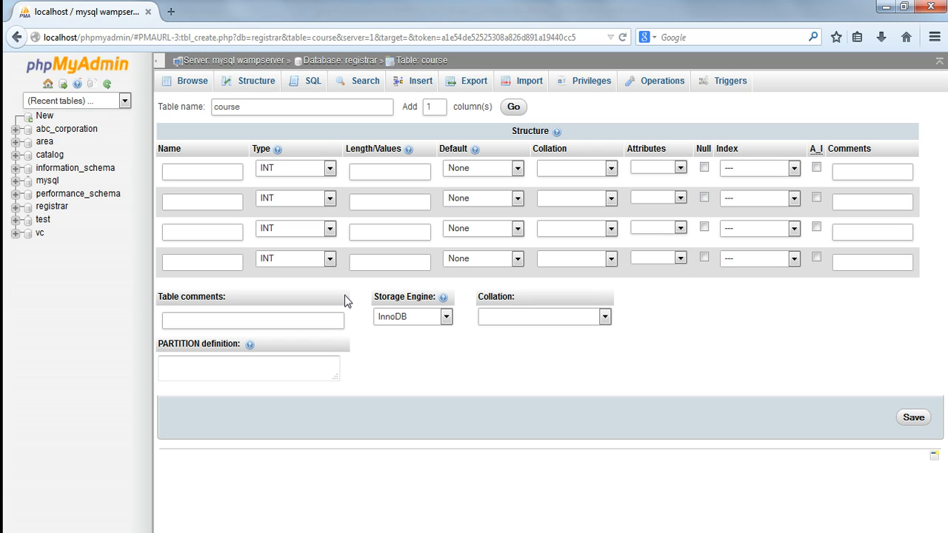
left_click(331, 170)
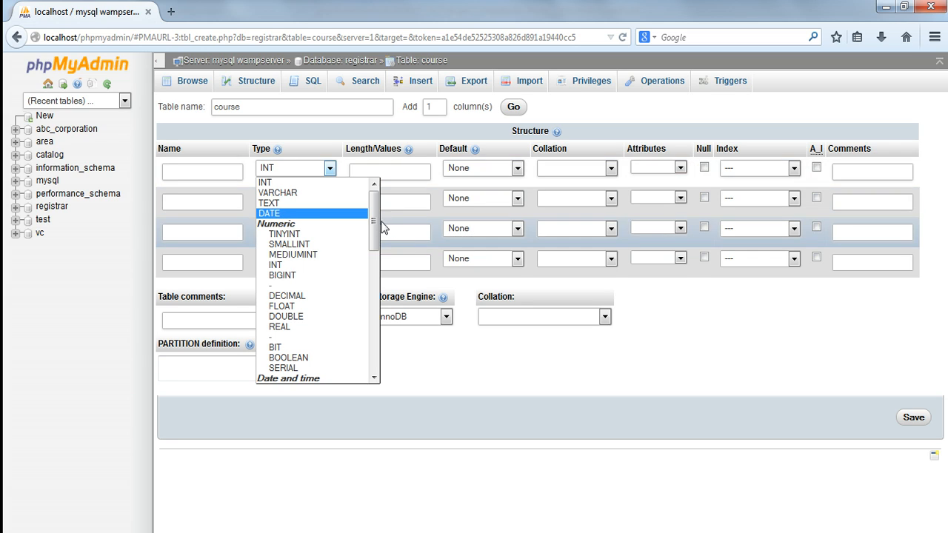
left_click_drag(374, 222, 375, 192)
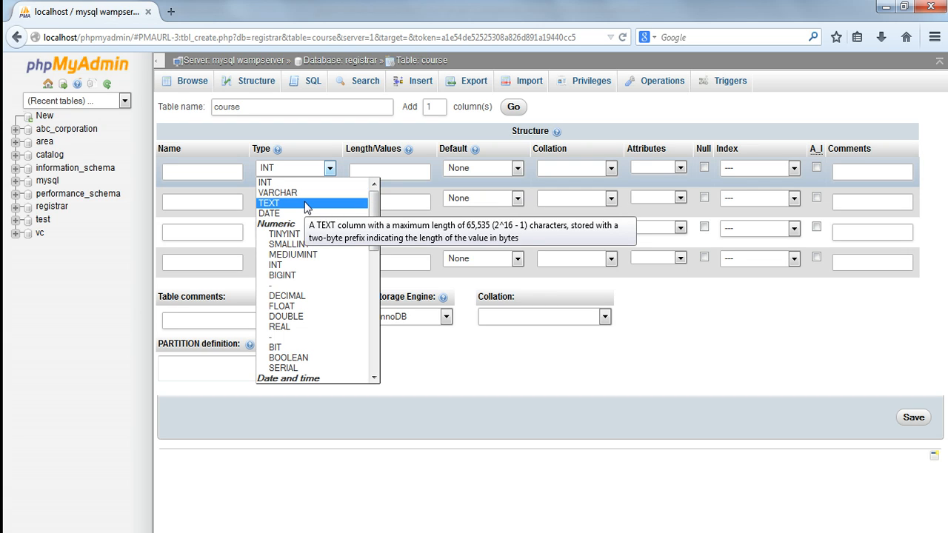
left_click(404, 171)
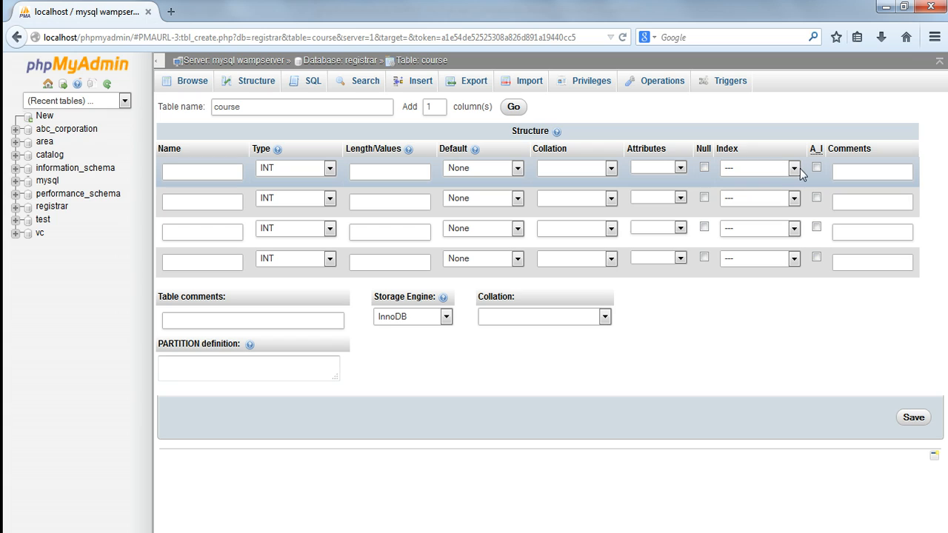
left_click(794, 168)
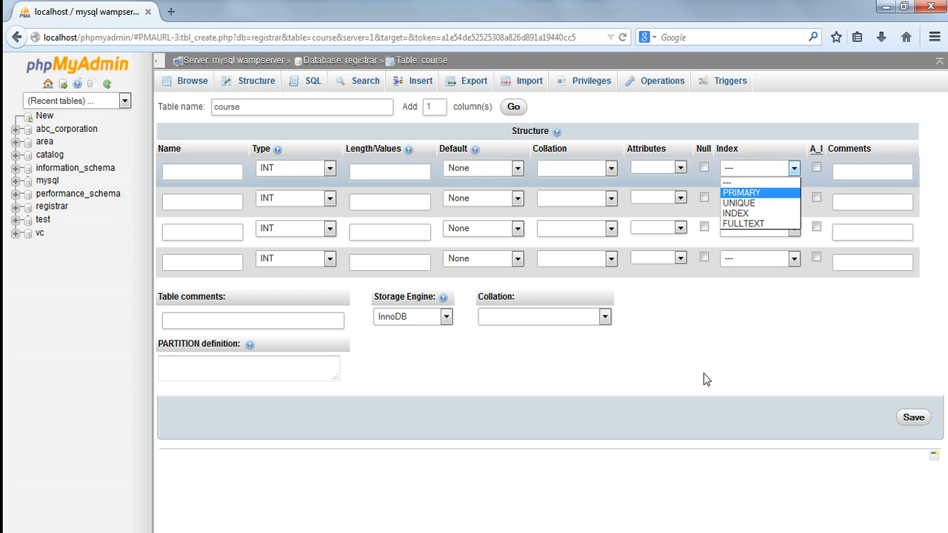
left_click(741, 341)
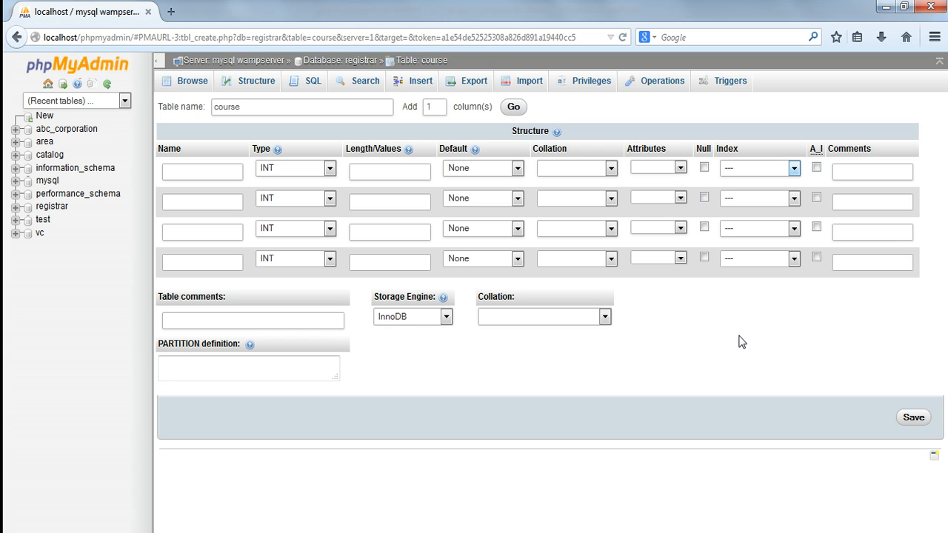
Define the first column as courseID, type VARCHAR with length 8, and make it the PRIMARY index.
left_click(199, 174)
type("cour")
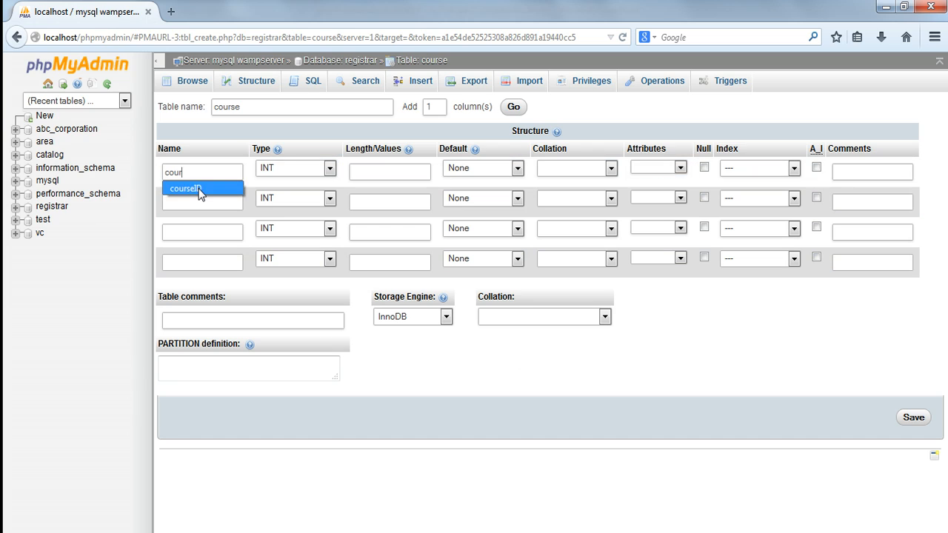
left_click(199, 190)
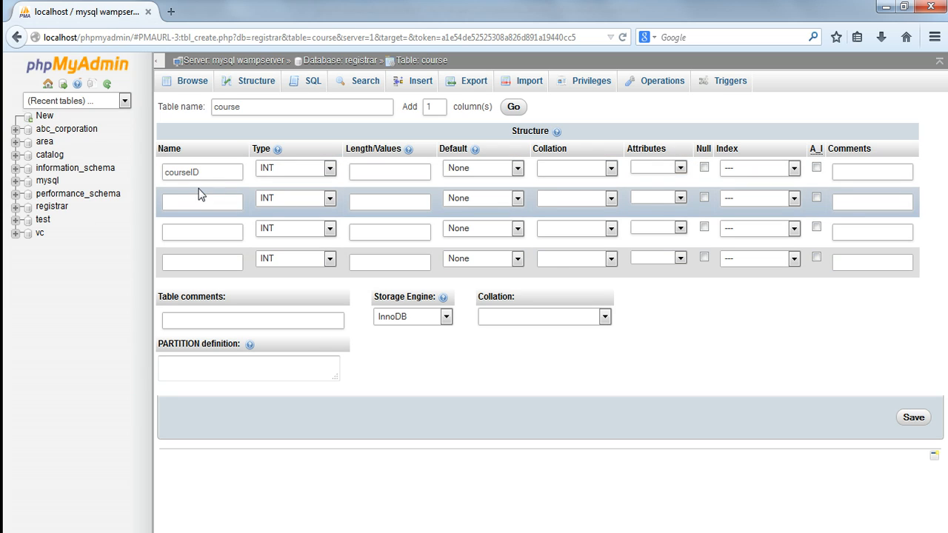
left_click(329, 168)
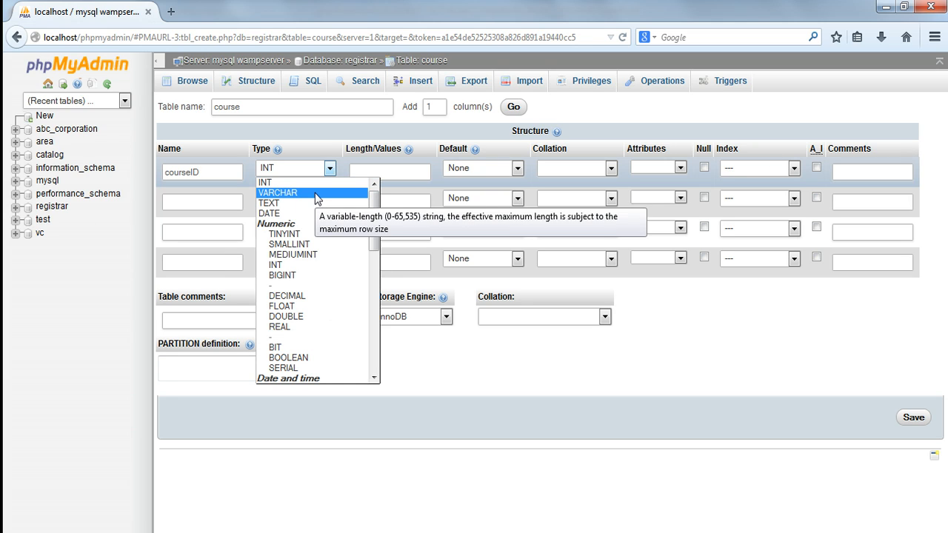
left_click(315, 194)
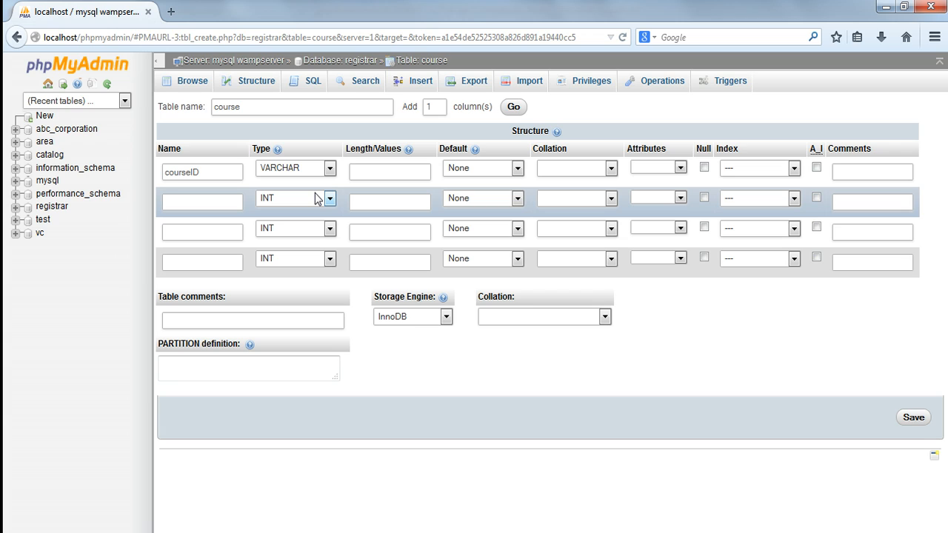
left_click(390, 172)
type("8")
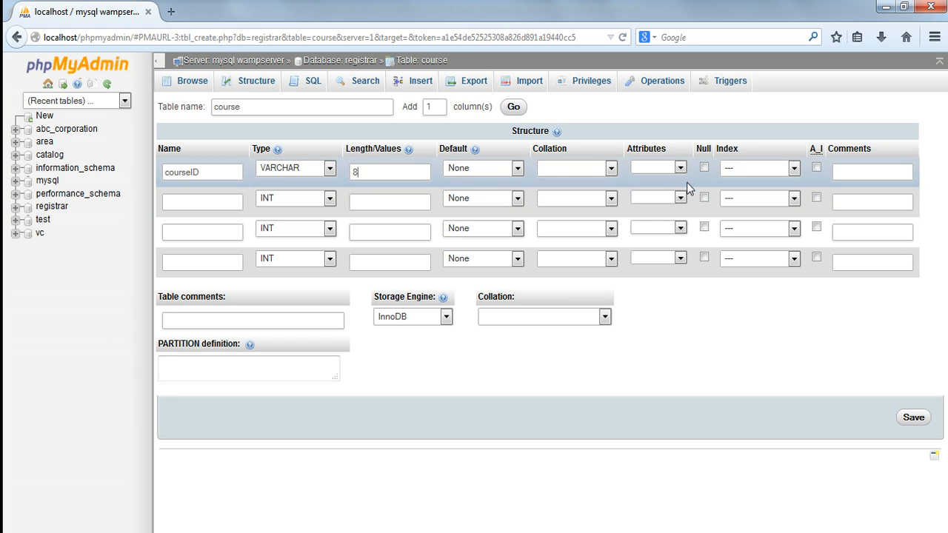
left_click(793, 169)
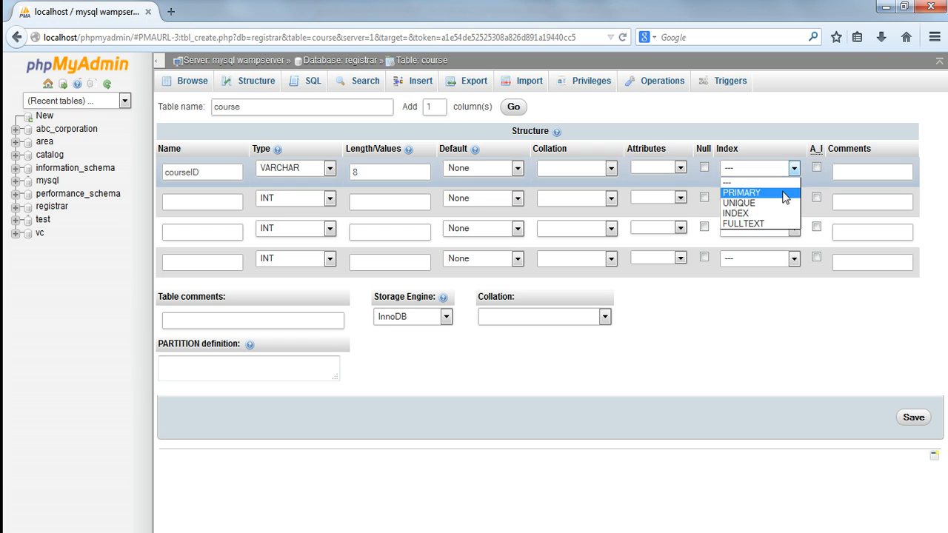
left_click(784, 194)
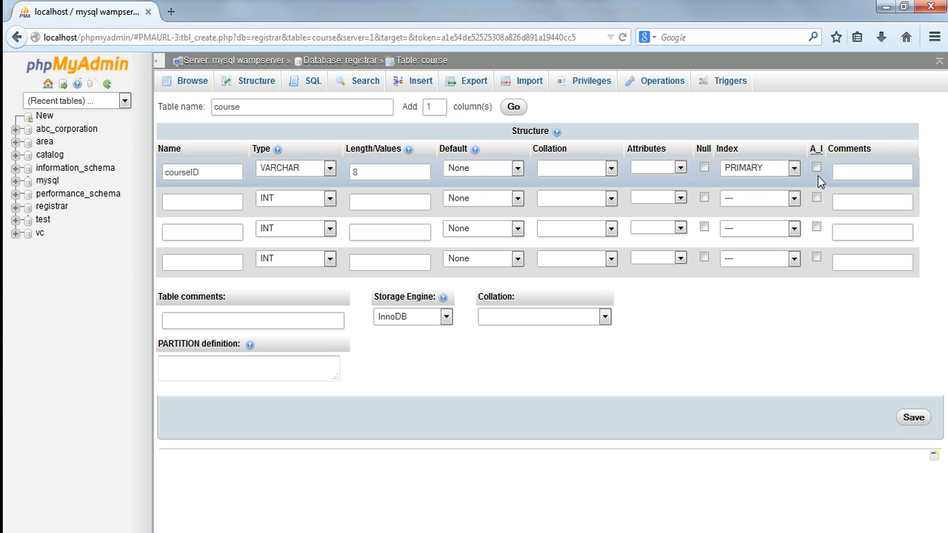
Define the second column as courseName, type VARCHAR with length 25.
left_click(216, 205)
type("cour")
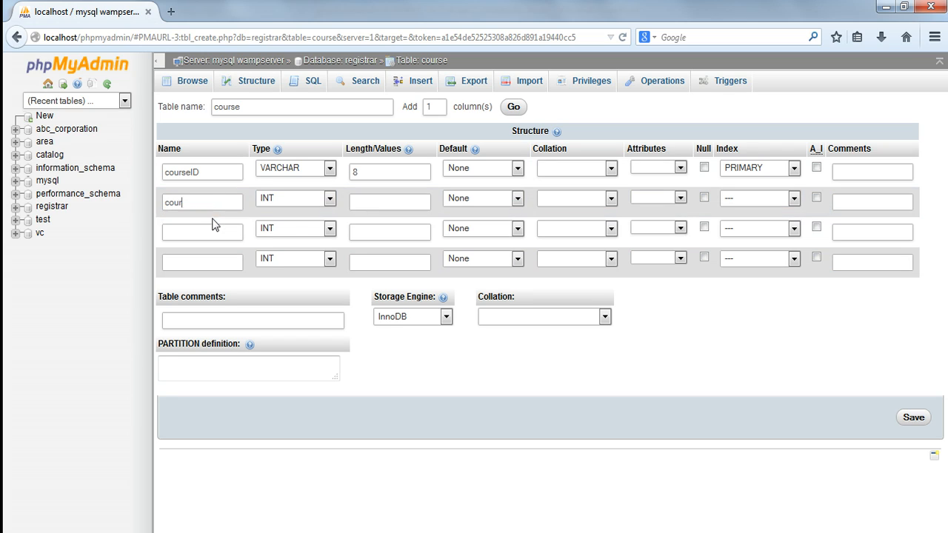
left_click(213, 219)
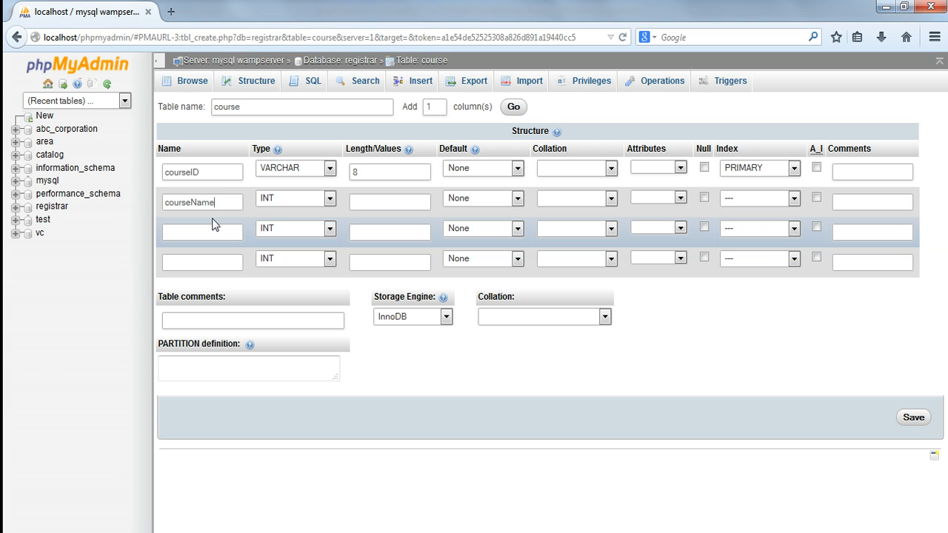
left_click(330, 199)
left_click(312, 223)
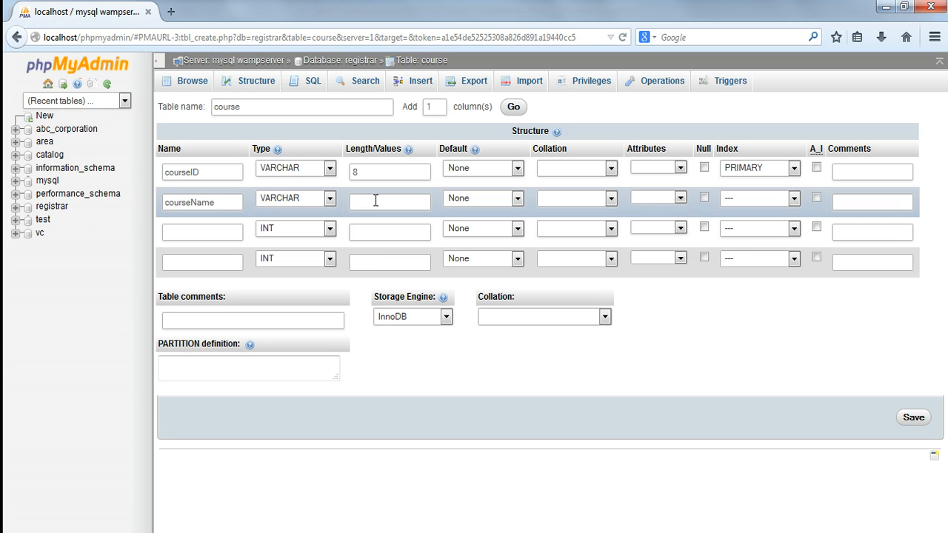
left_click(375, 200)
type("25")
Define the third column as section, type VARCHAR with length 1.
left_click(205, 227)
type("se")
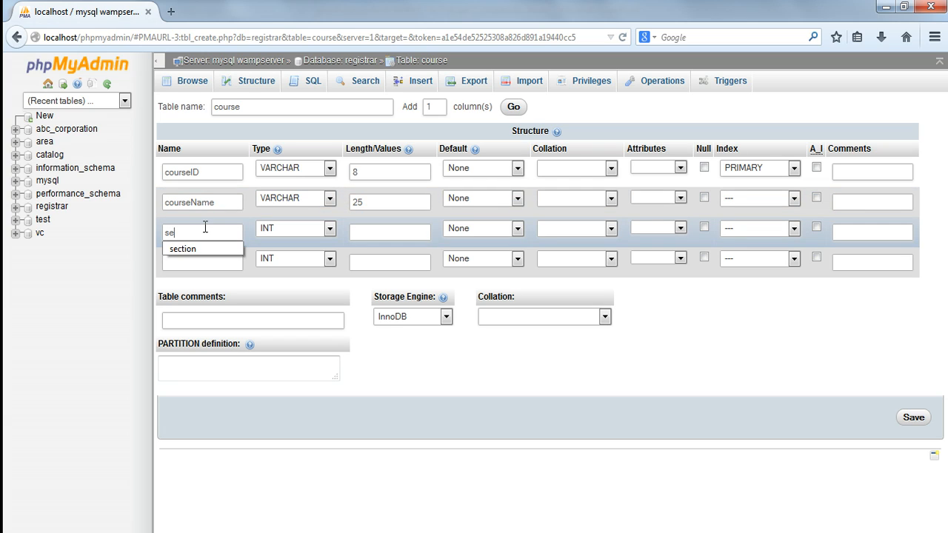
left_click(205, 250)
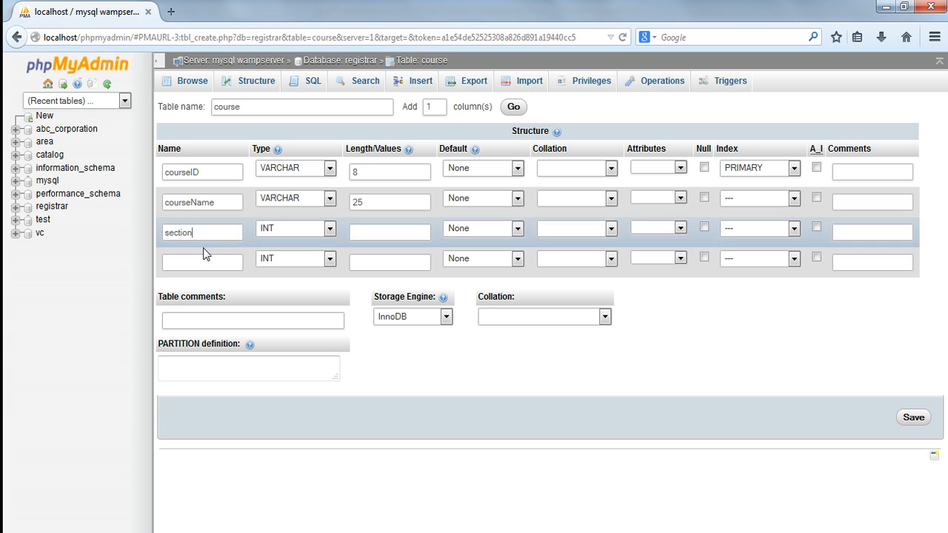
left_click(323, 232)
left_click(318, 254)
left_click(374, 235)
type("1")
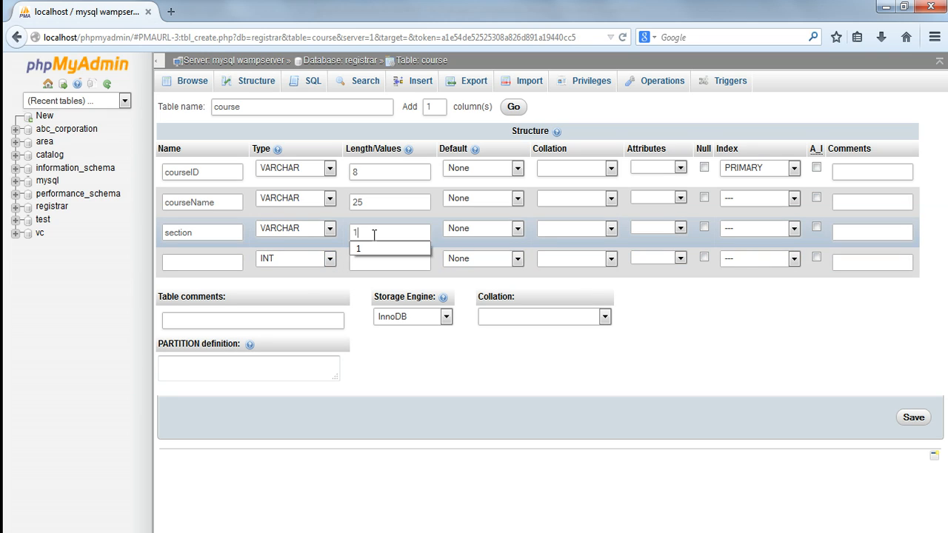
left_click(372, 250)
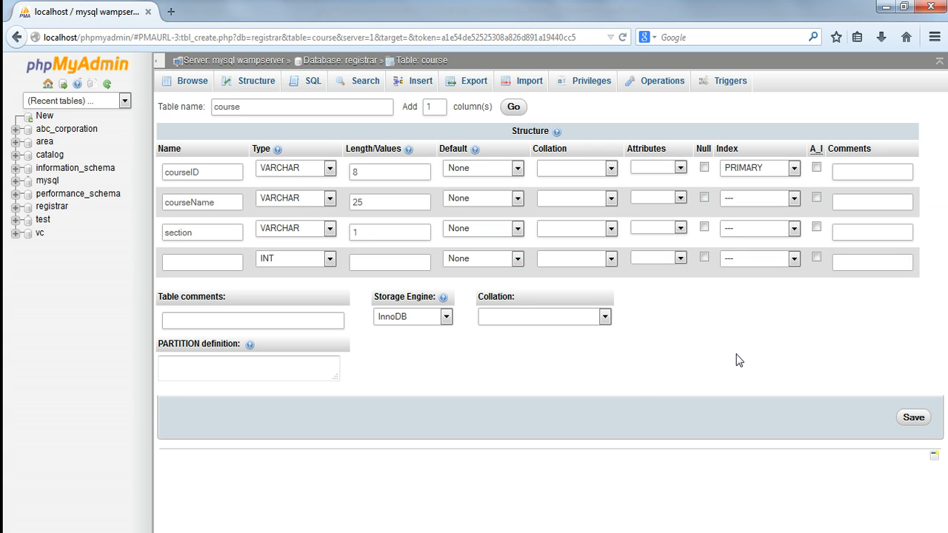
Define the fourth column as instructor, type VARCHAR with length 35, and save the course table.
left_click(214, 265)
type("ins")
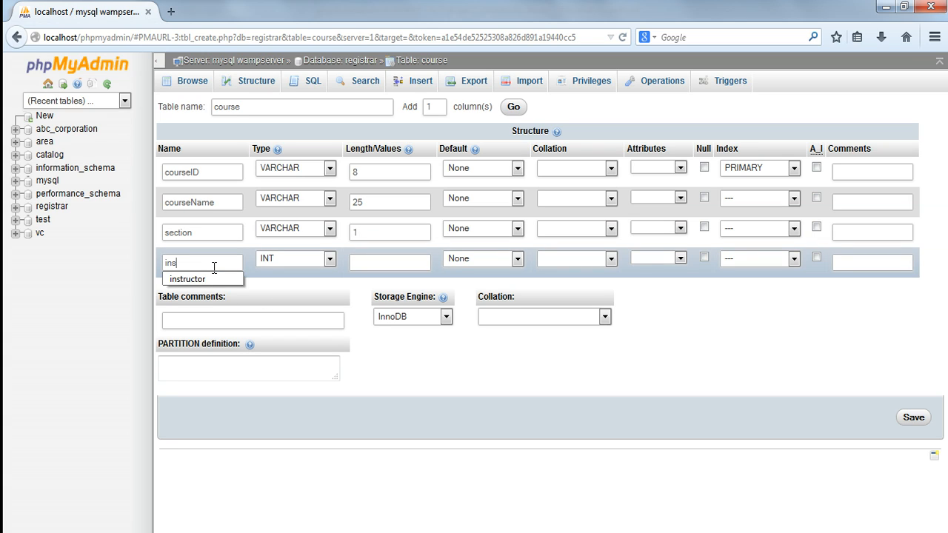
type("truct")
left_click(215, 281)
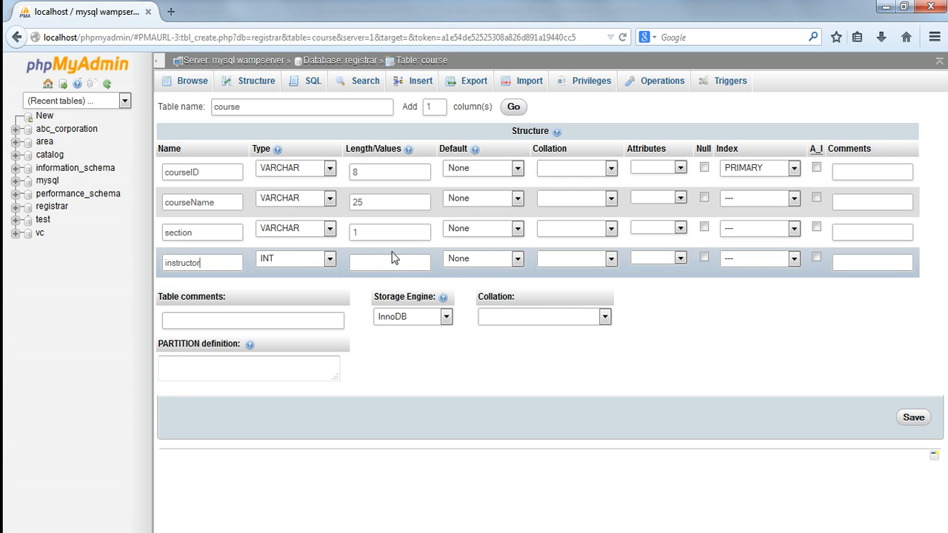
left_click(329, 259)
left_click(313, 284)
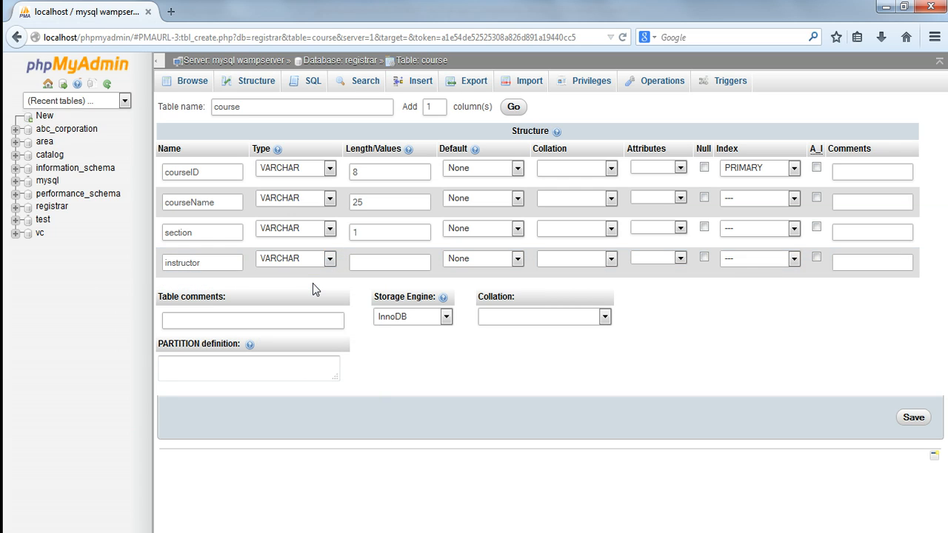
left_click(373, 261)
type("35")
left_click(913, 418)
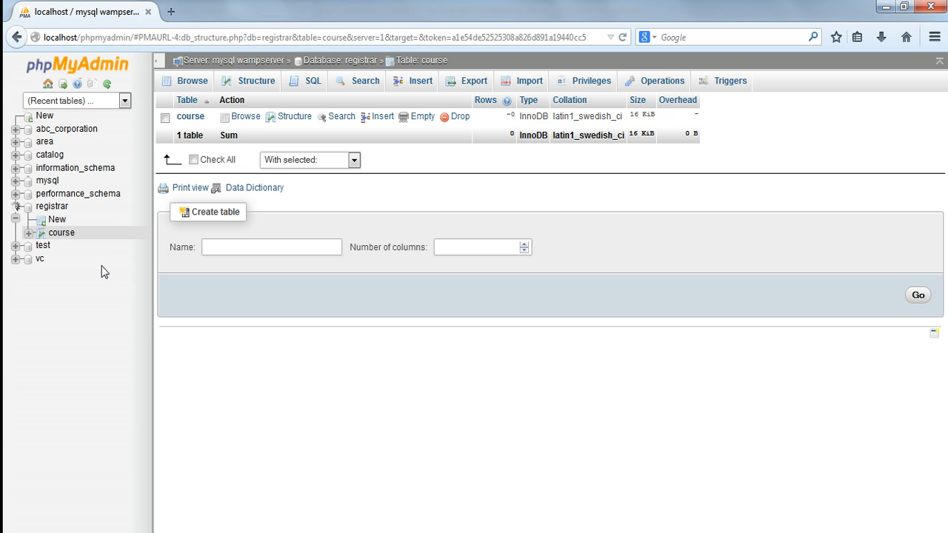
Show the course table's structure and open the courseID column's definition for editing.
left_click(254, 83)
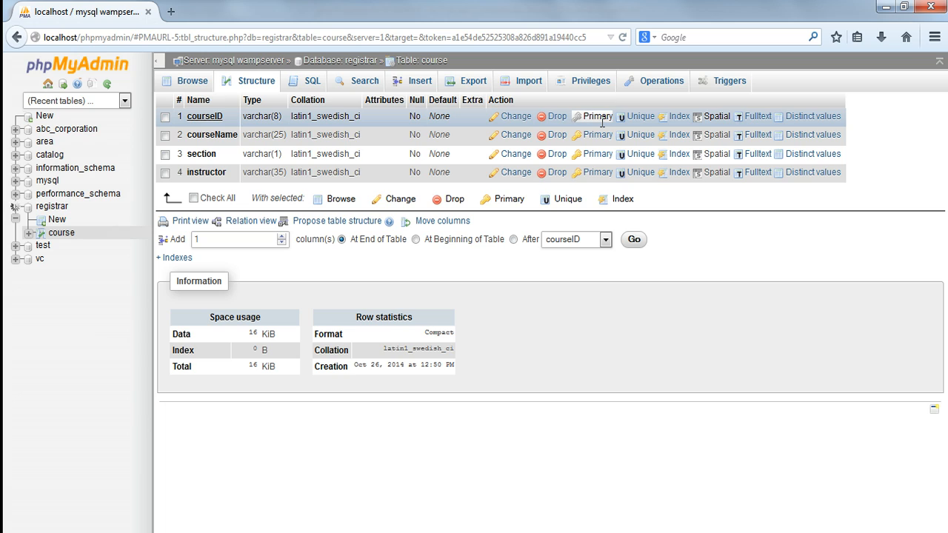
left_click(166, 117)
left_click(401, 200)
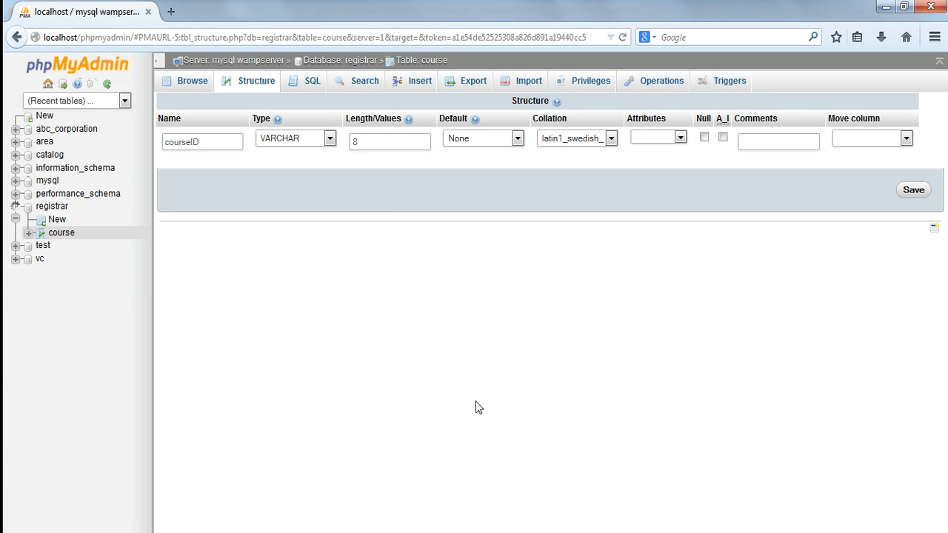
Change the courseID column's type to INT, enable auto-increment for it, and save the column definition.
left_click(330, 139)
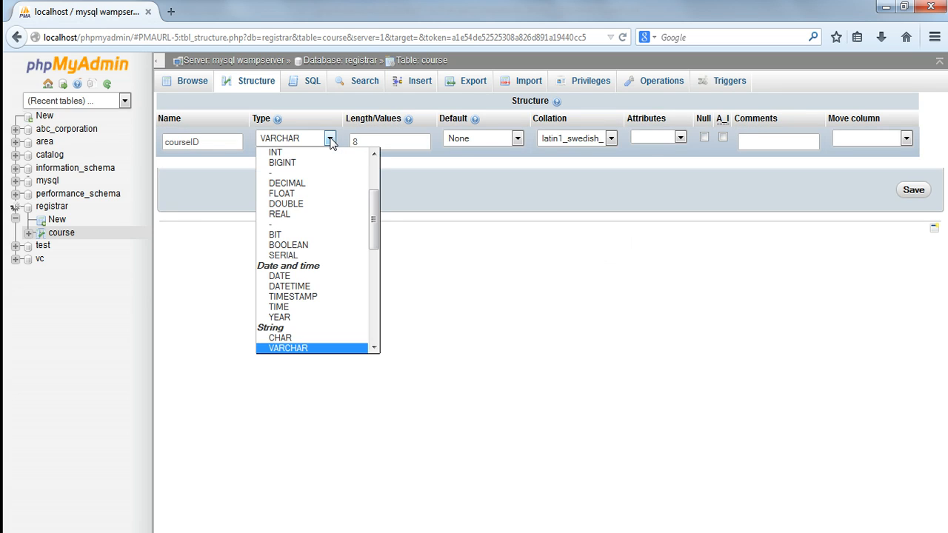
left_click_drag(375, 219, 376, 178)
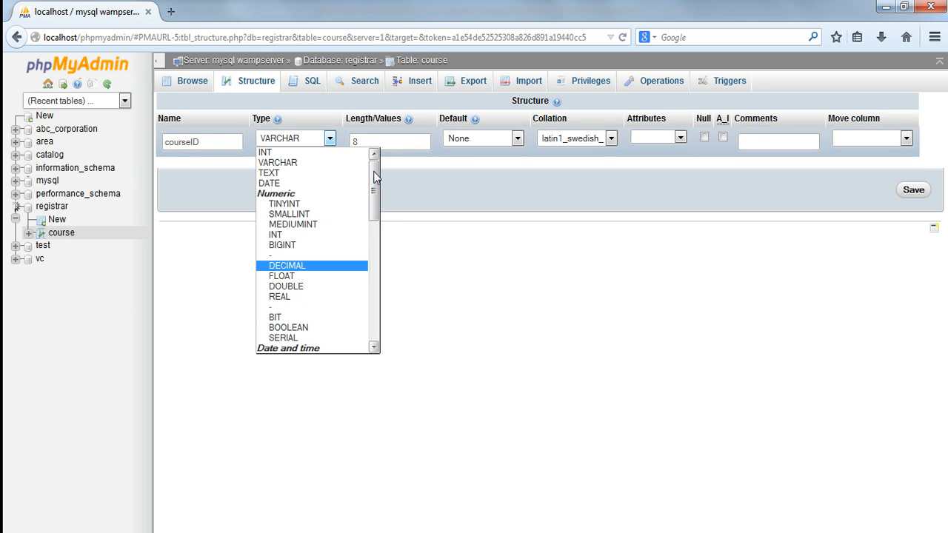
left_click(323, 153)
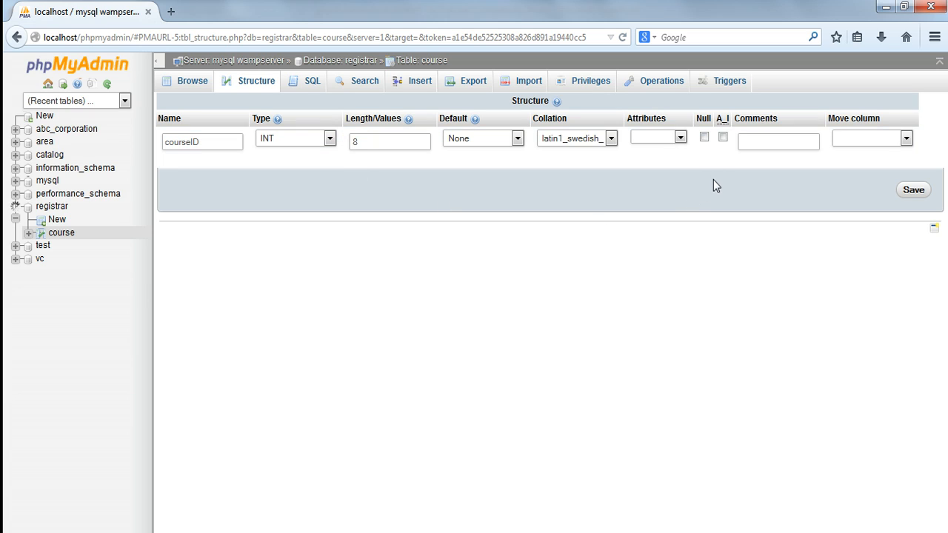
left_click(724, 138)
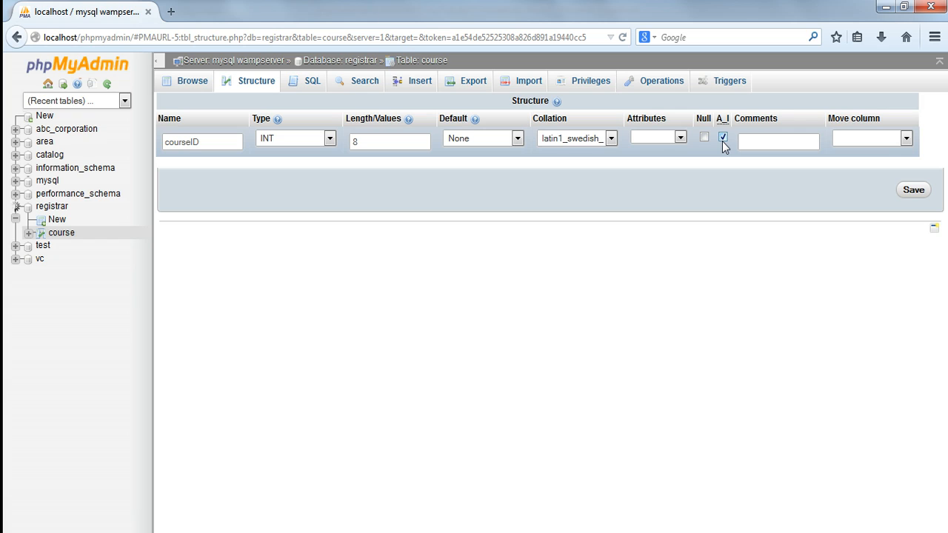
left_click(915, 193)
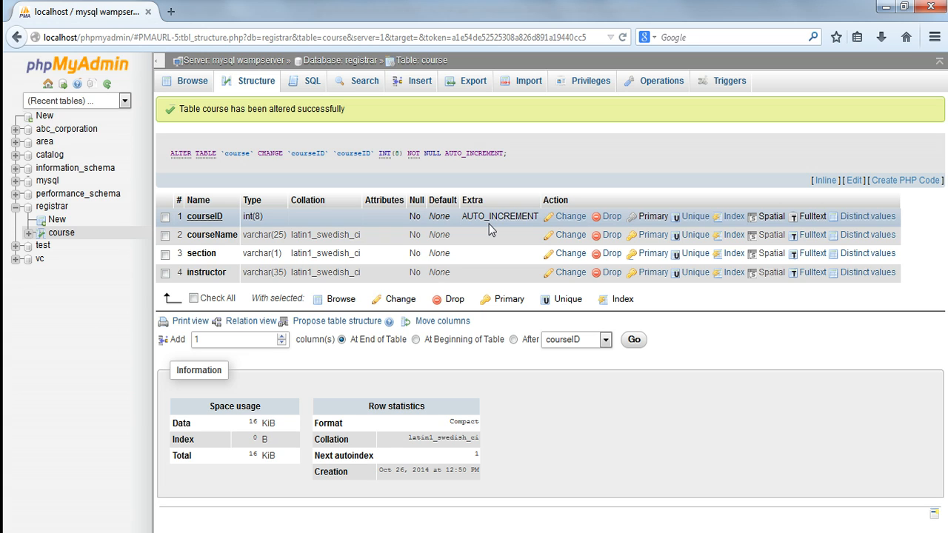
Drop the instructor column from the course table and confirm the query.
left_click(165, 273)
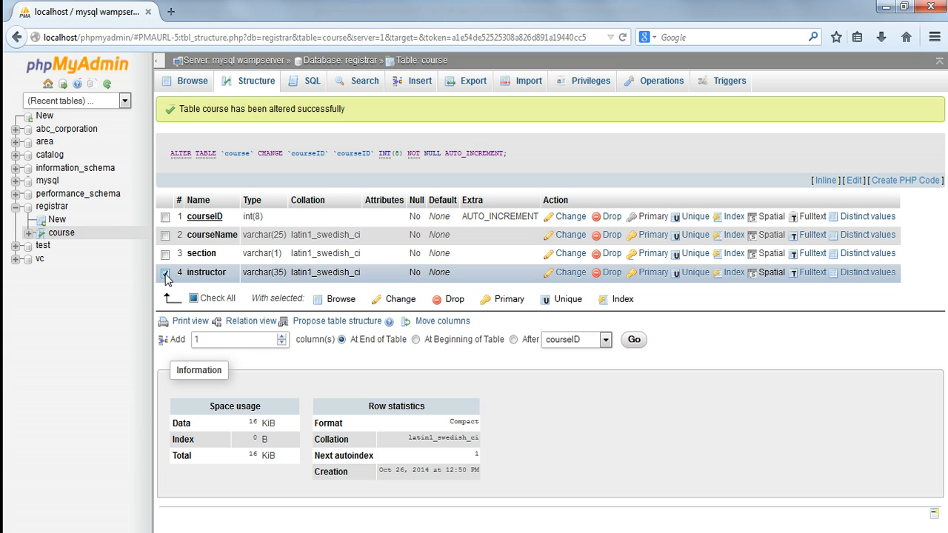
left_click(454, 299)
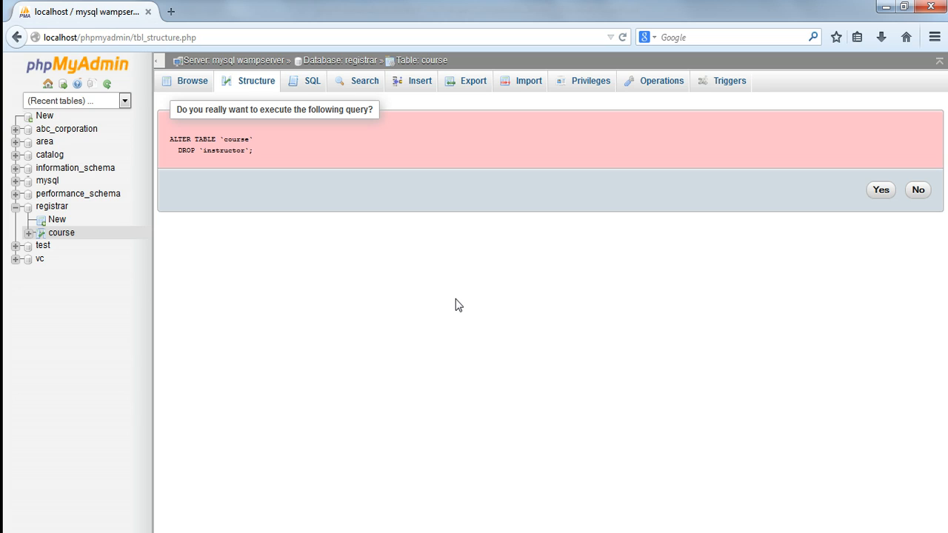
left_click(881, 190)
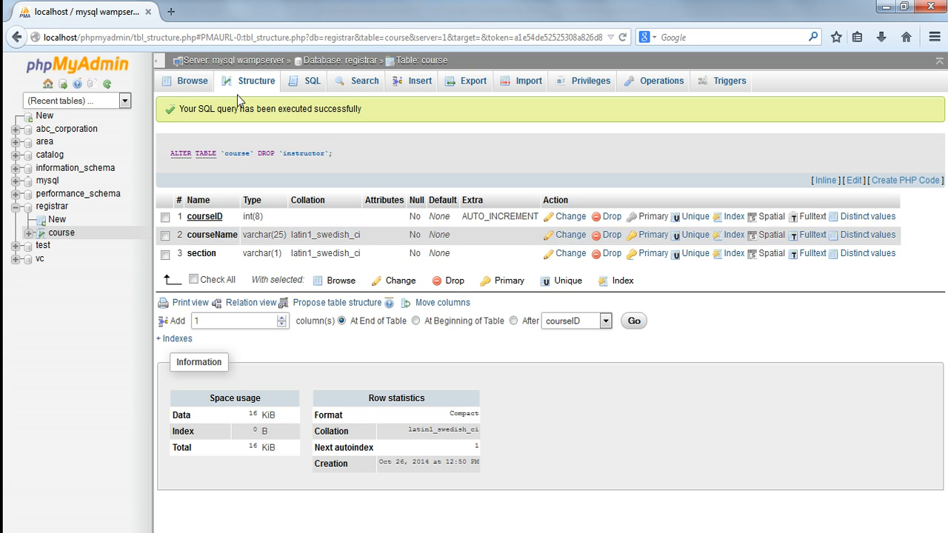
Start inserting rows into the course table and fill the first with courseName Intro To Java and section A.
left_click(418, 89)
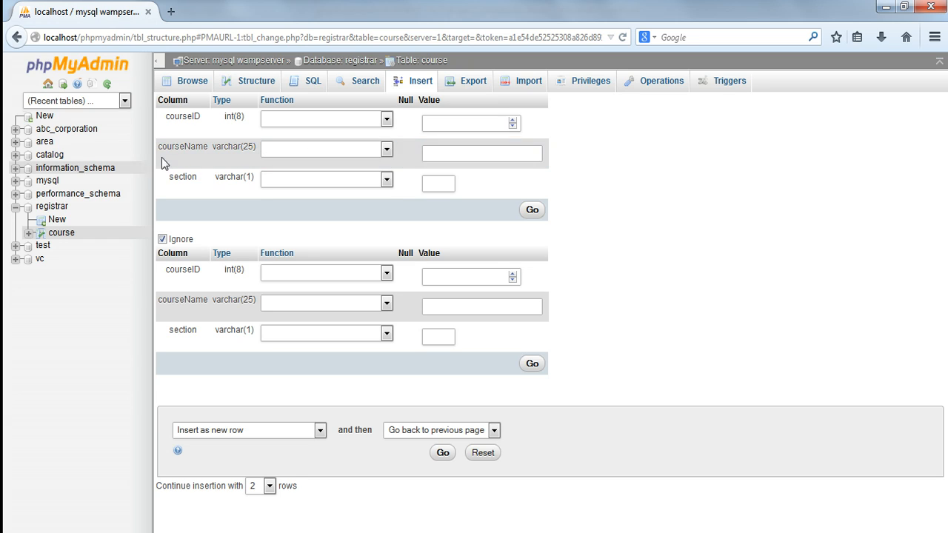
left_click(482, 154)
type("In")
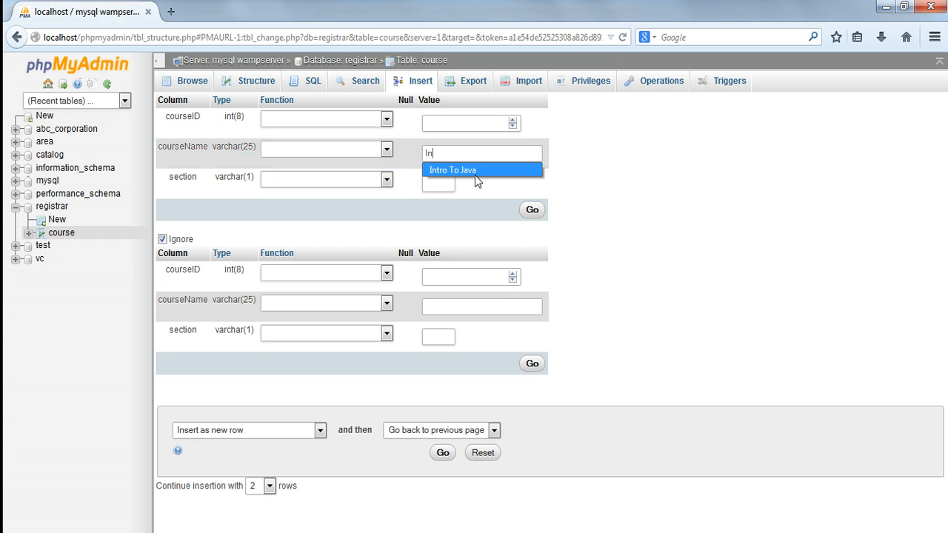
left_click(475, 171)
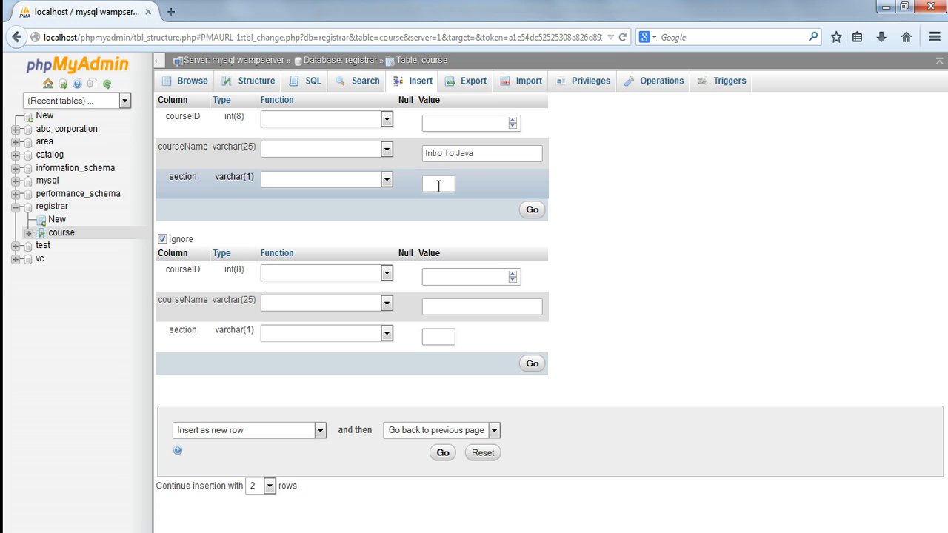
type("A")
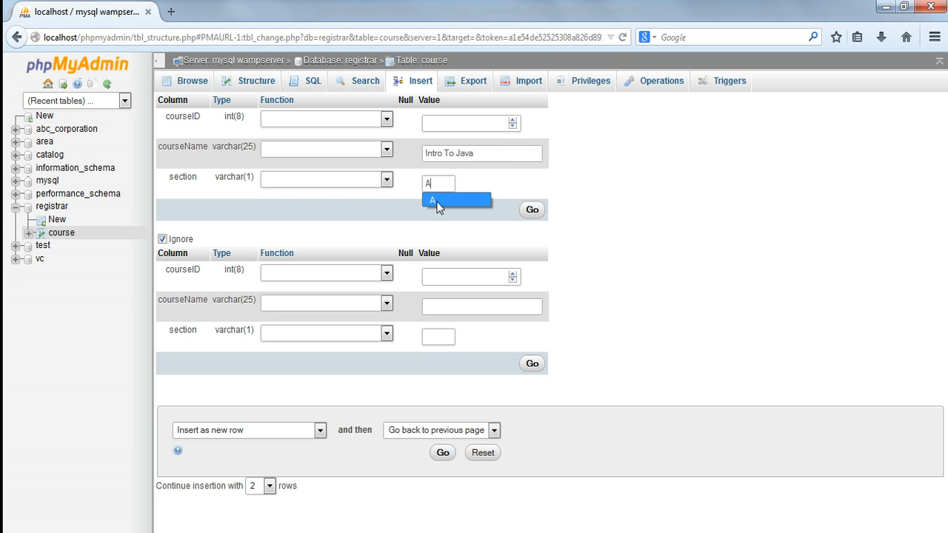
left_click(438, 206)
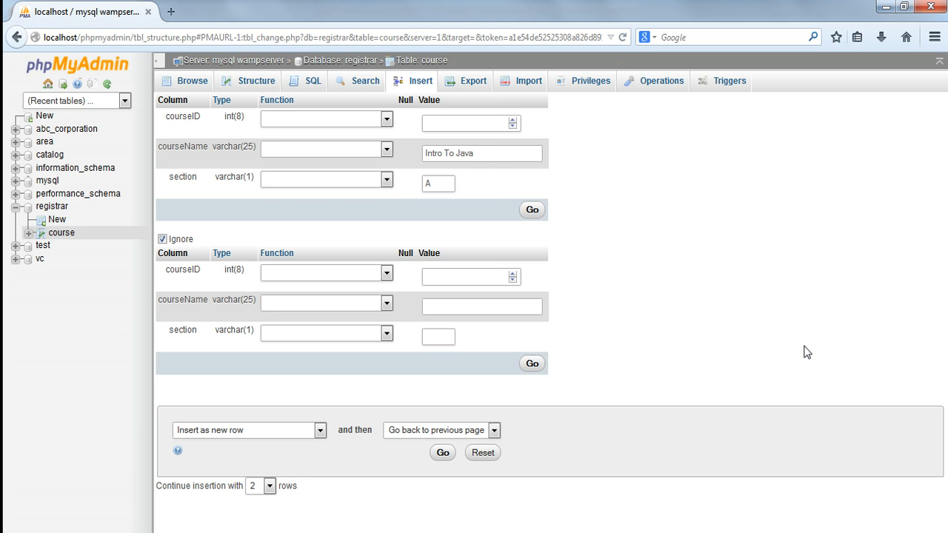
Fill the second row with courseName Intro To OO and section B, and insert both rows.
left_click(493, 304)
type("in")
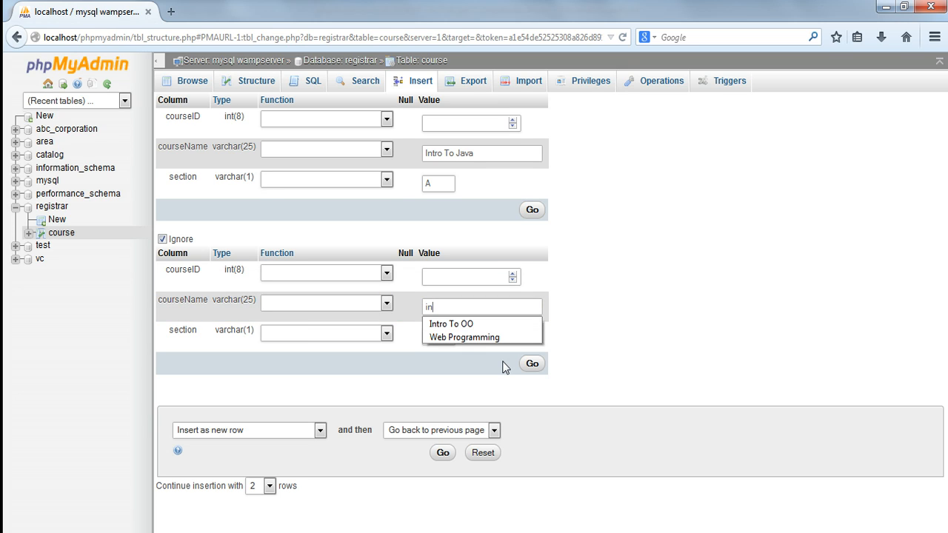
left_click(475, 325)
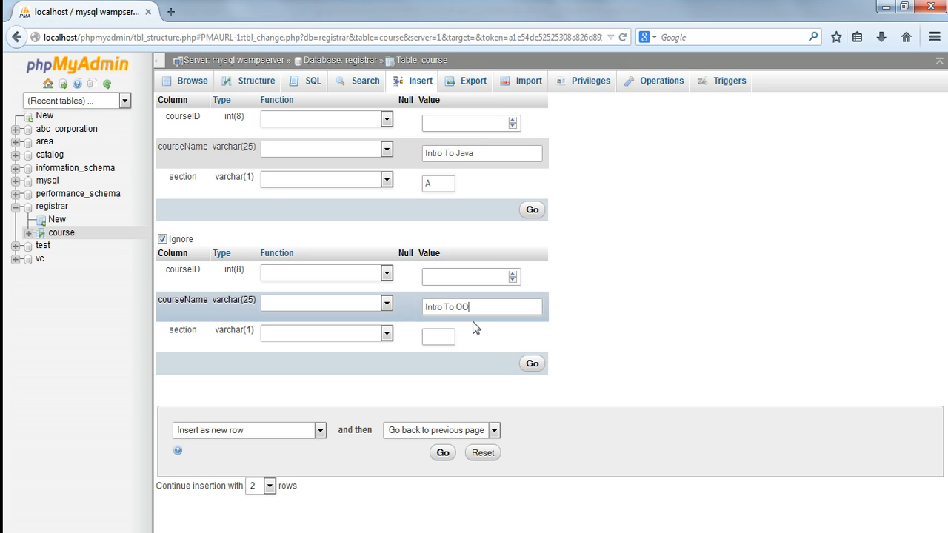
left_click(441, 338)
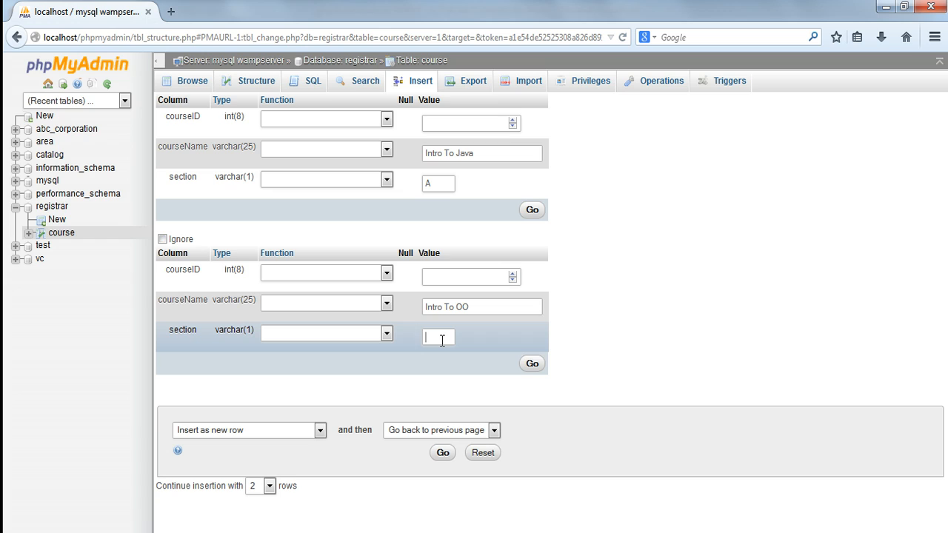
type("B")
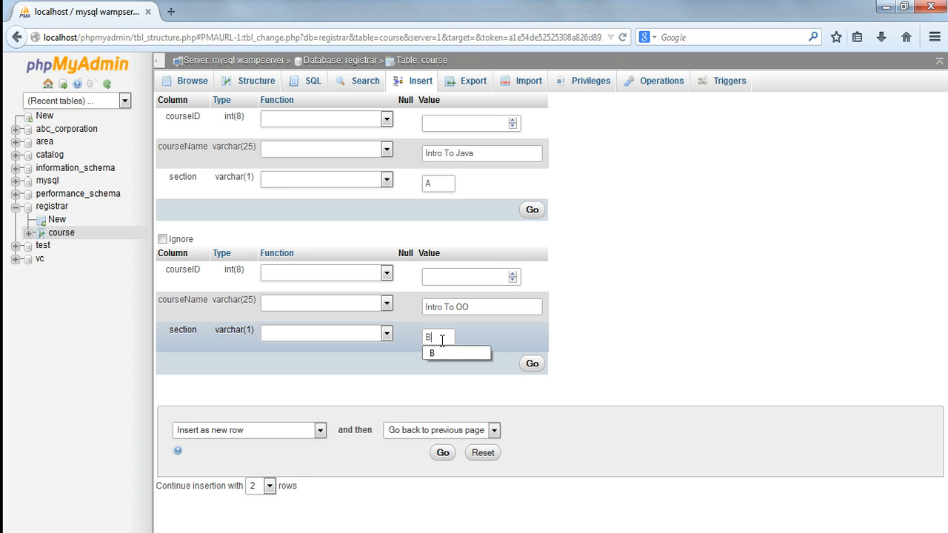
left_click(775, 299)
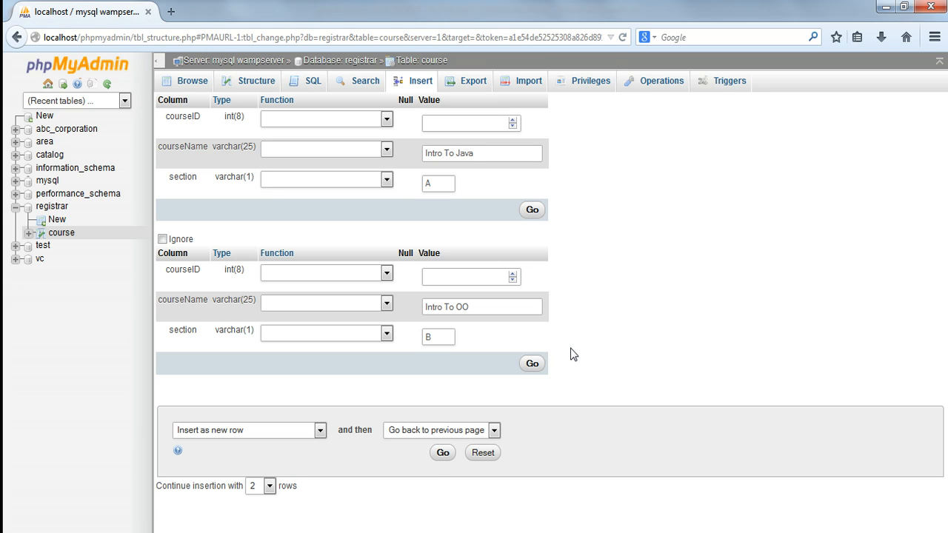
left_click(442, 453)
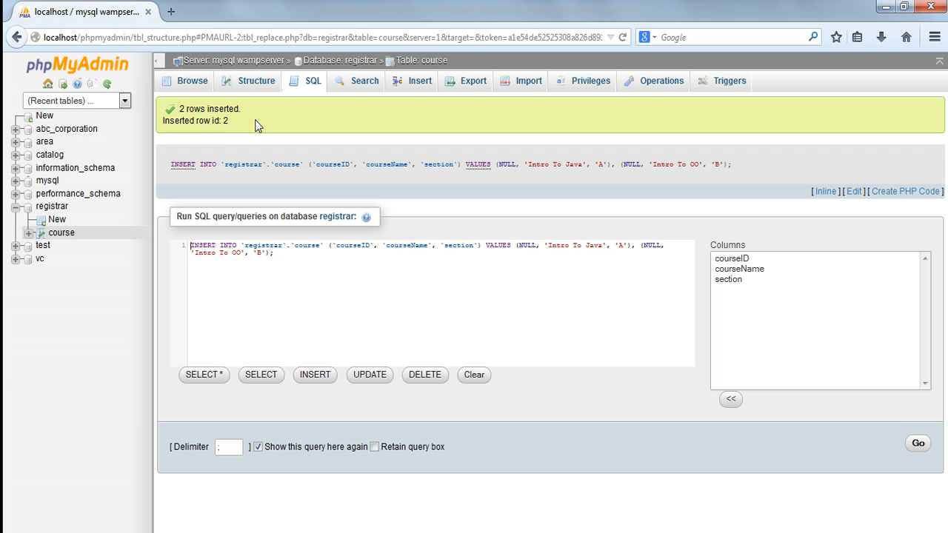
Browse the course table and change the Intro To Java row to courseName Web Programming and section C, saving the change.
left_click(189, 86)
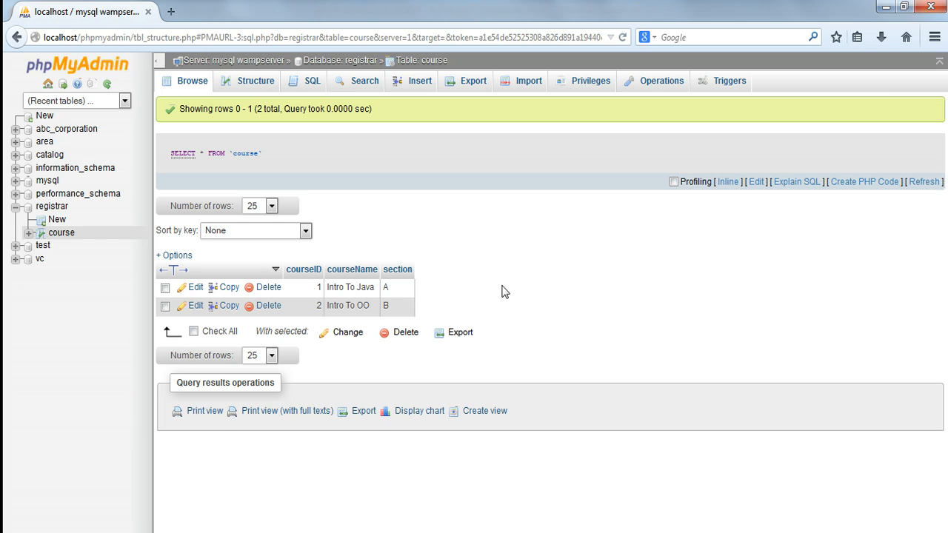
left_click(166, 290)
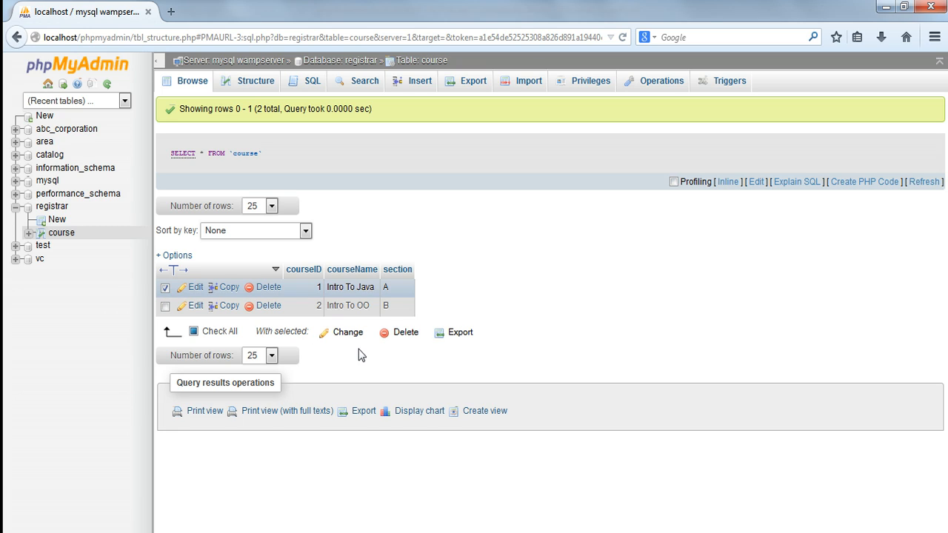
left_click(348, 332)
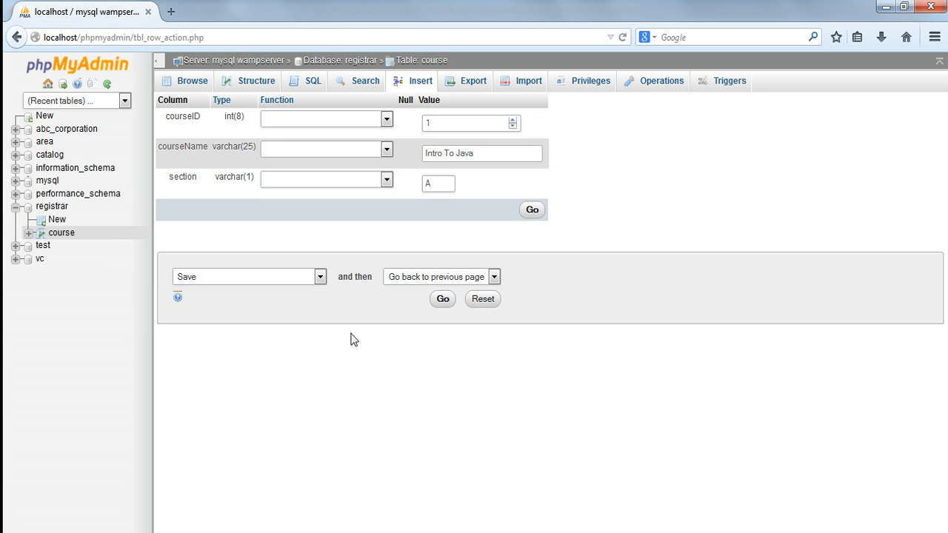
left_click(479, 153)
left_click_drag(479, 153, 408, 147)
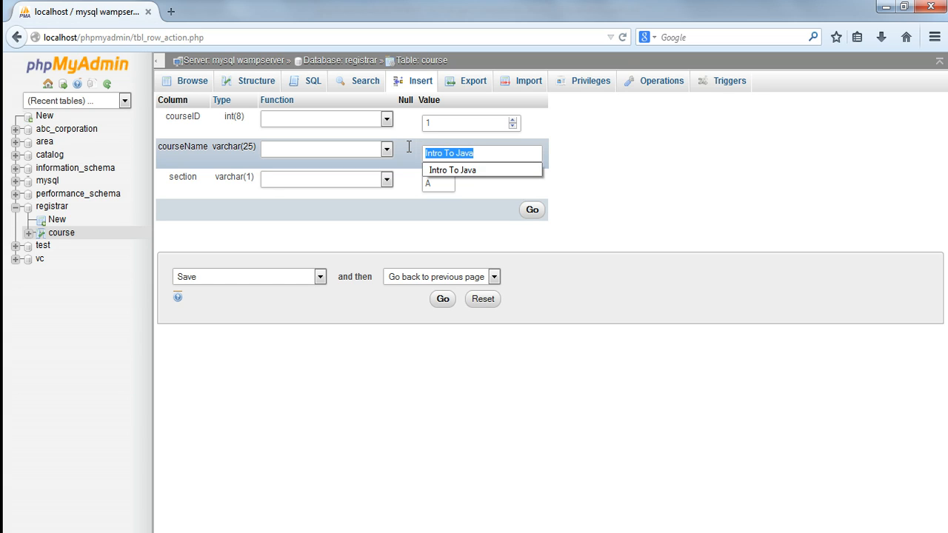
type("Web ")
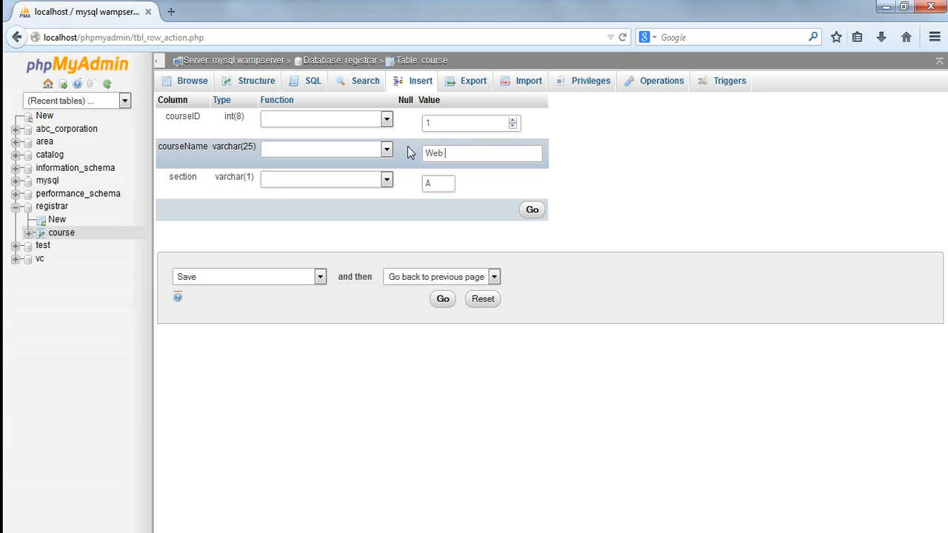
type("Programming")
left_click_drag(448, 185, 408, 184)
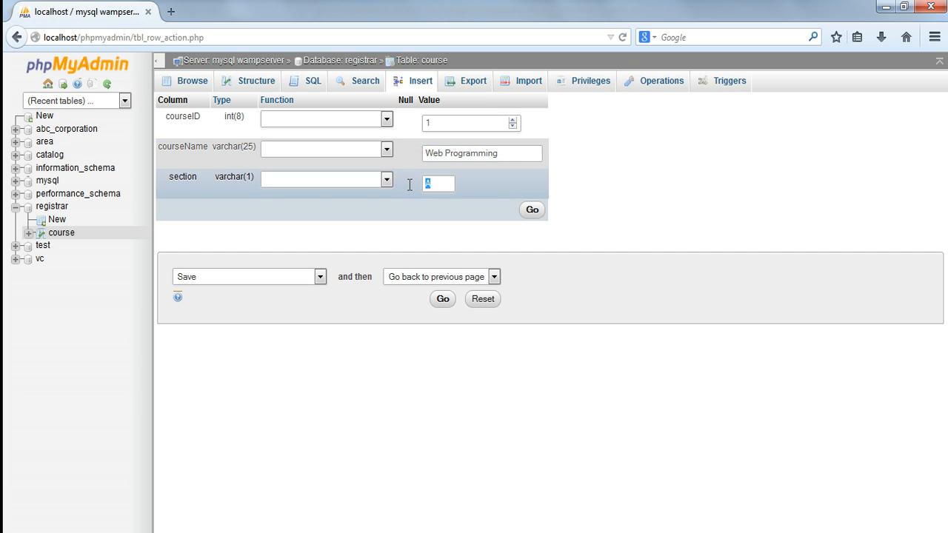
type("C")
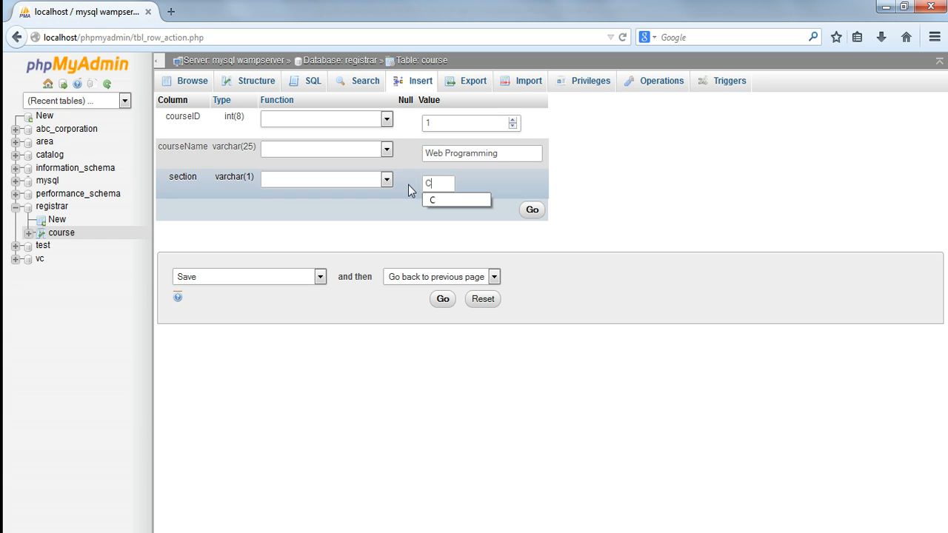
left_click(665, 291)
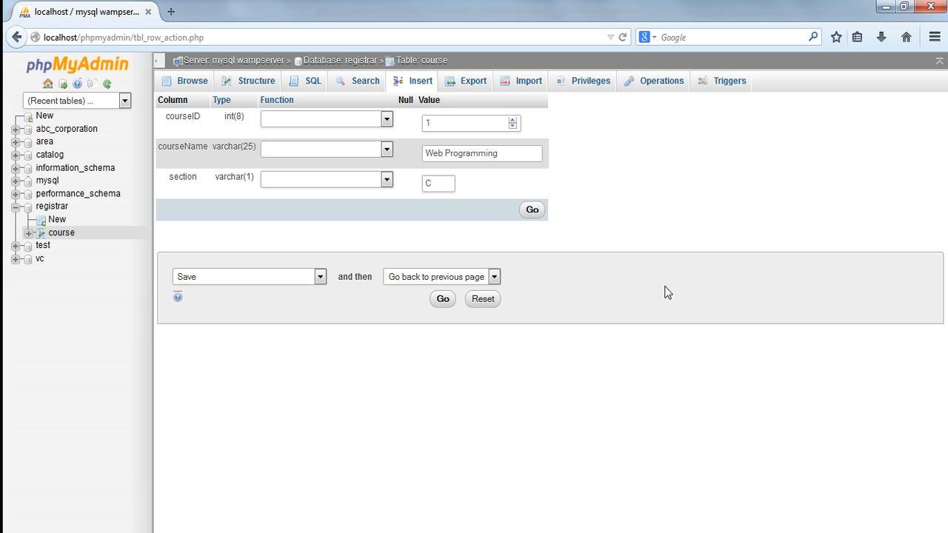
left_click(442, 300)
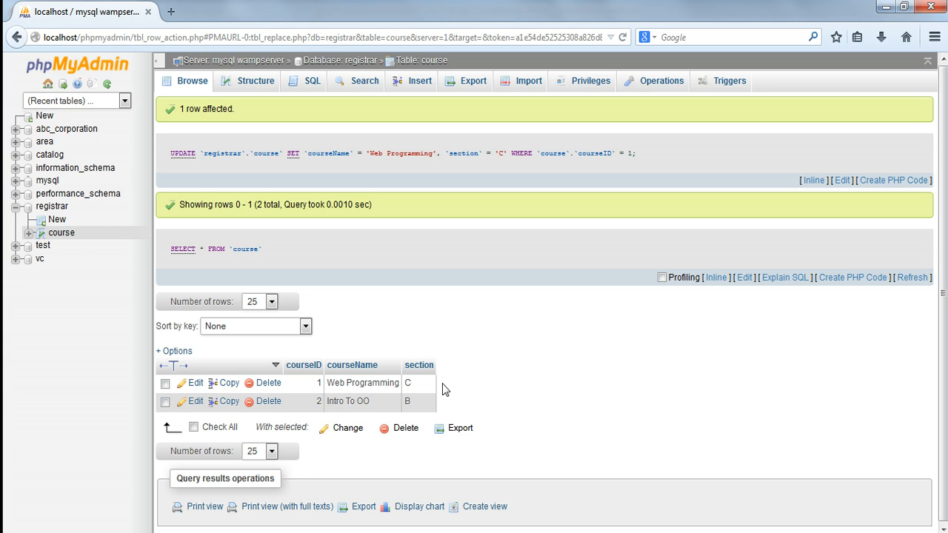
Delete the Intro To OO row from the course table and confirm the deletion.
left_click(165, 403)
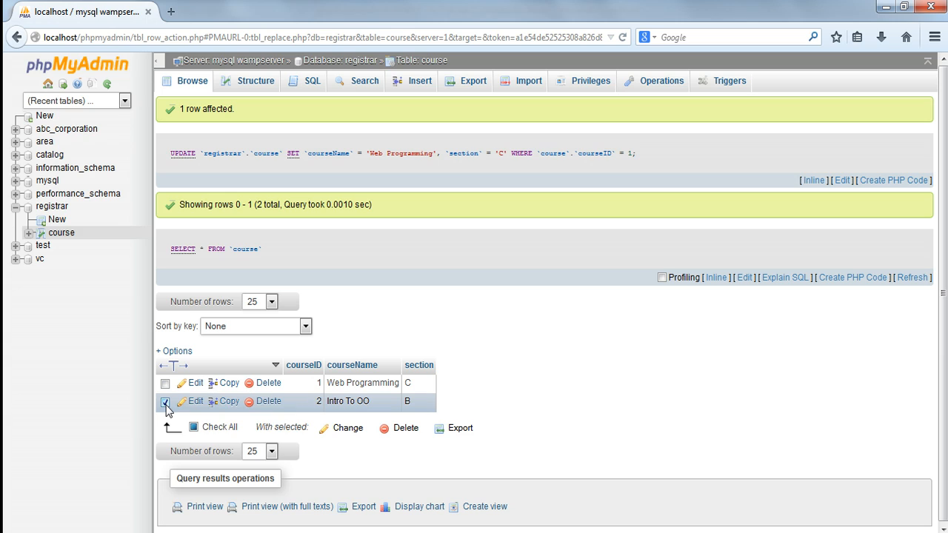
left_click(409, 430)
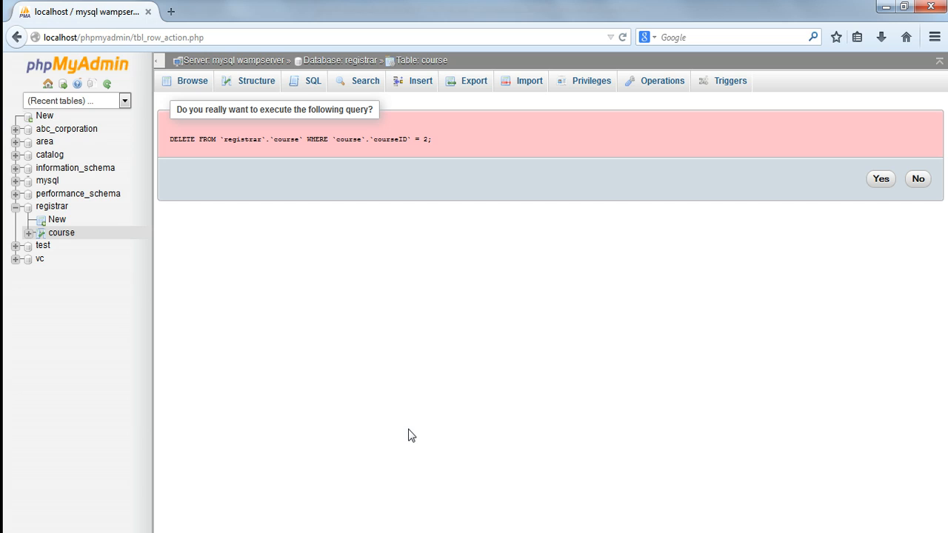
left_click(880, 179)
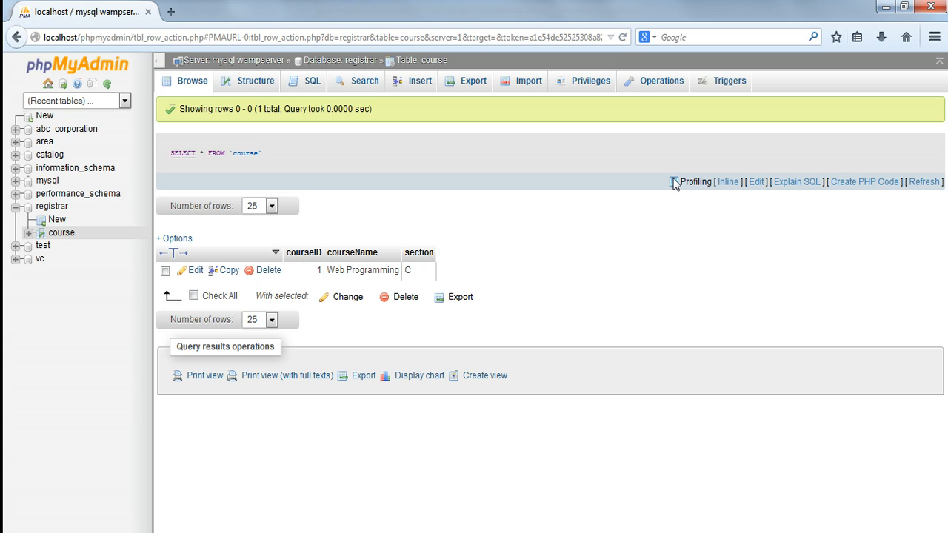
left_click(420, 83)
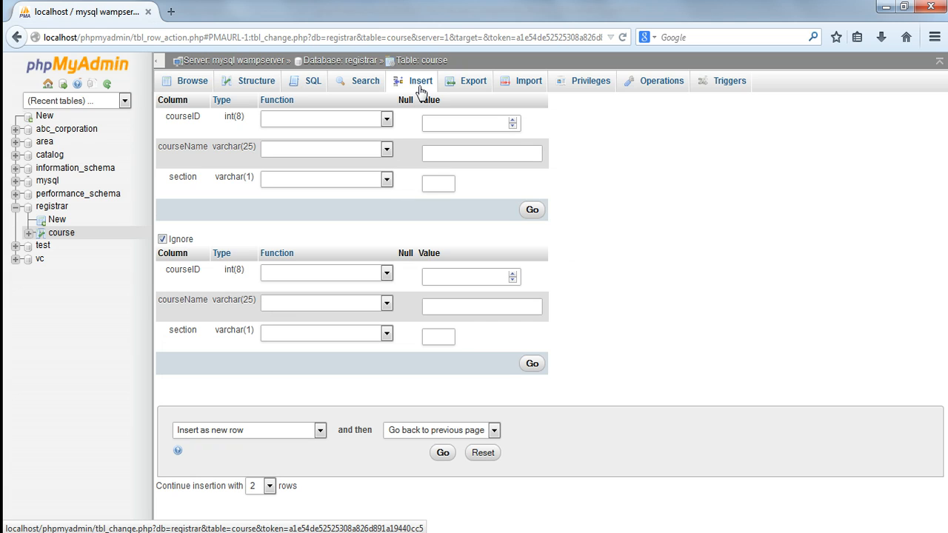
left_click(191, 86)
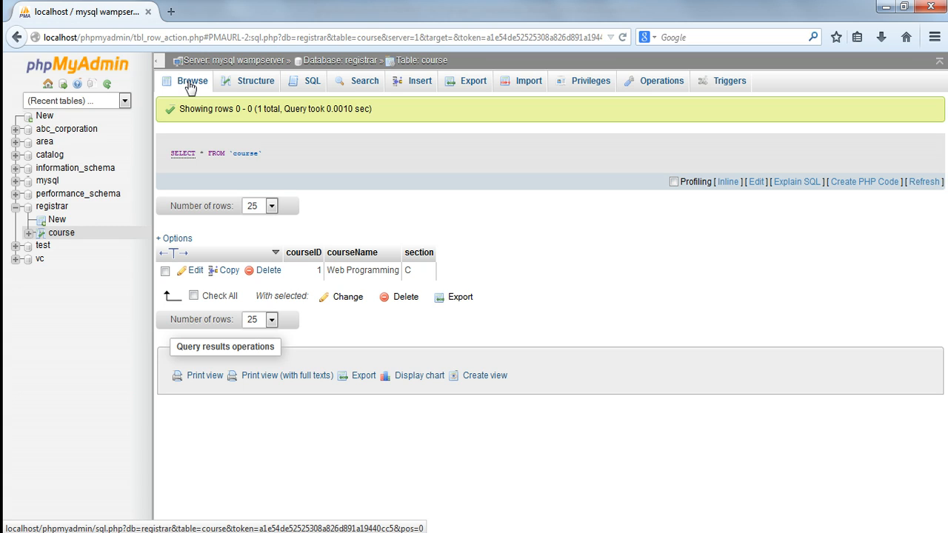
Export the registrar database with the Quick method in SQL format and save the file as registrar.sql.
left_click(52, 208)
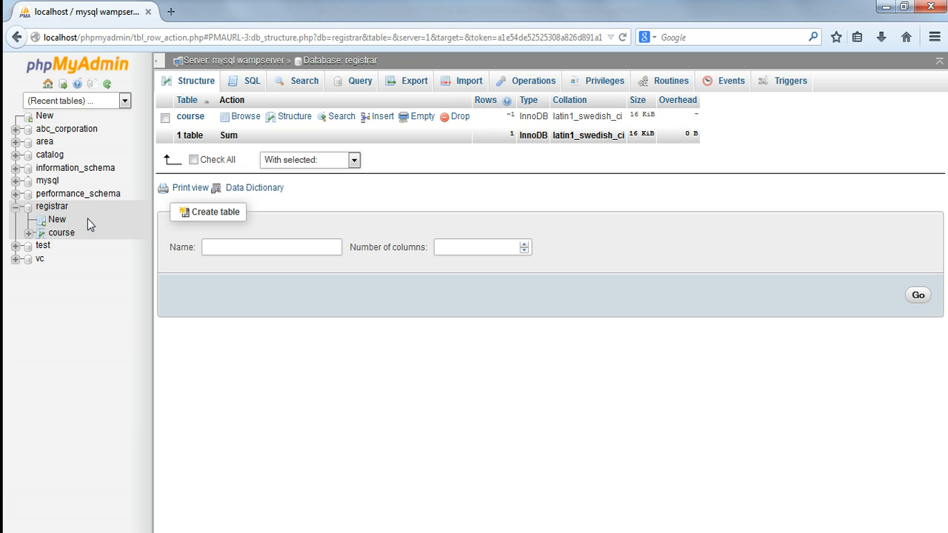
left_click(48, 211)
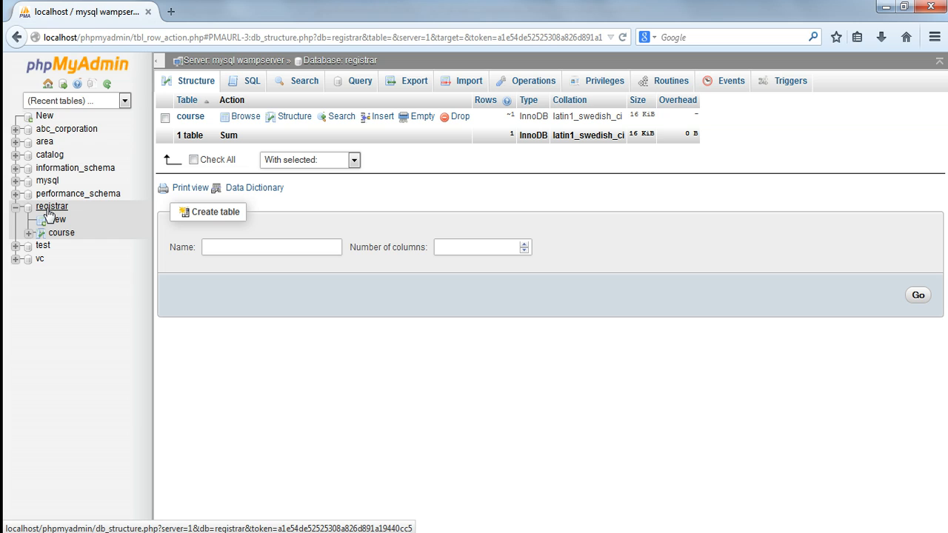
left_click(411, 87)
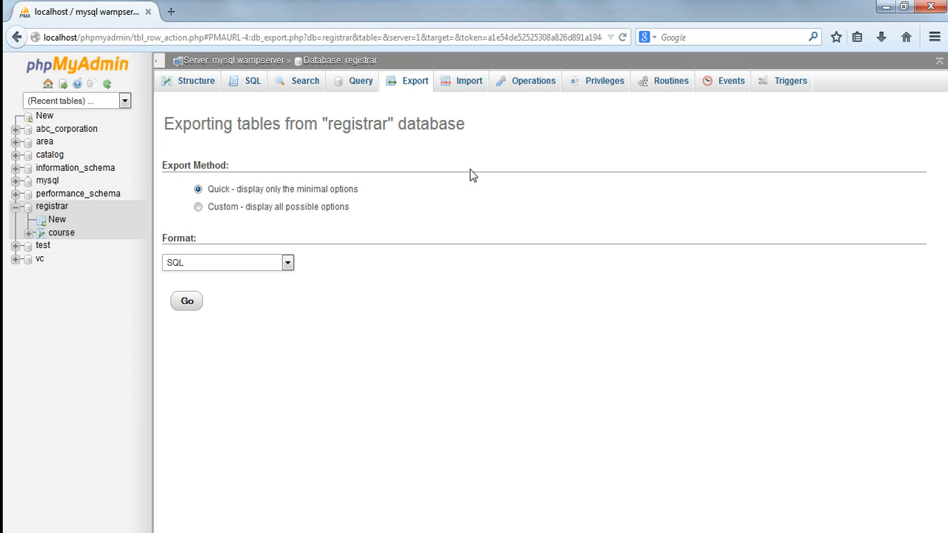
left_click(55, 208)
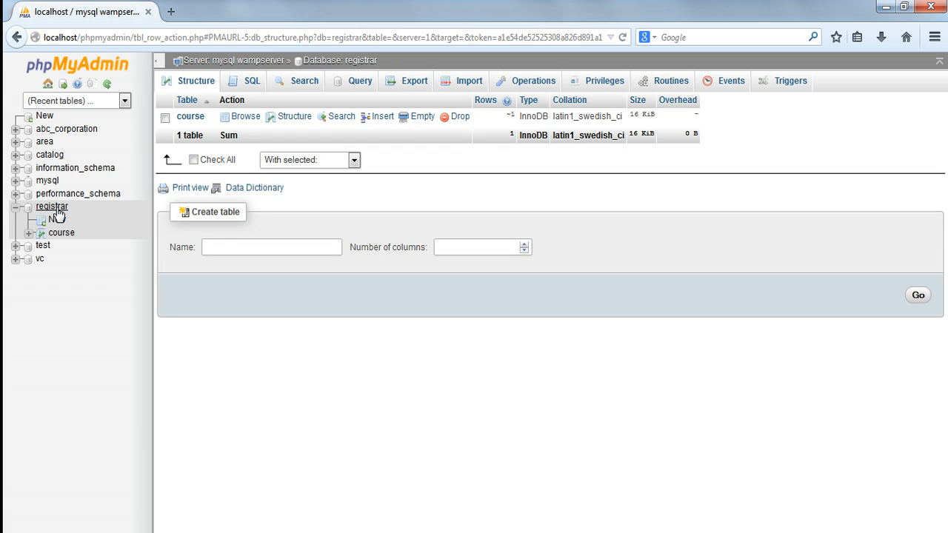
left_click(414, 87)
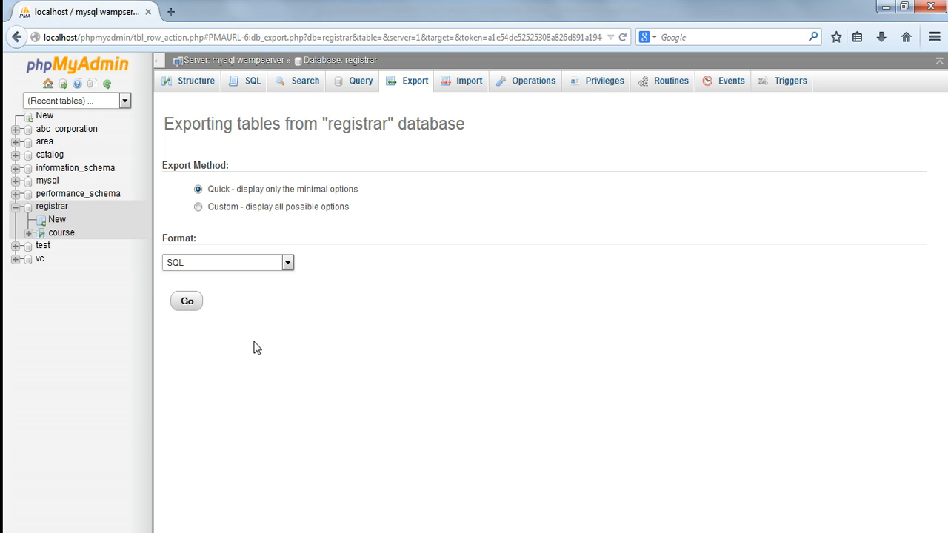
left_click(188, 305)
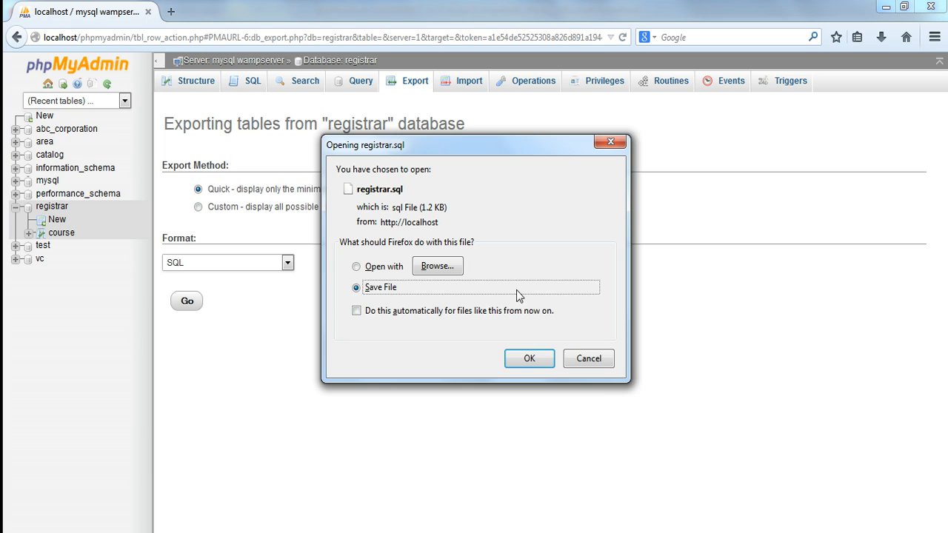
left_click(529, 361)
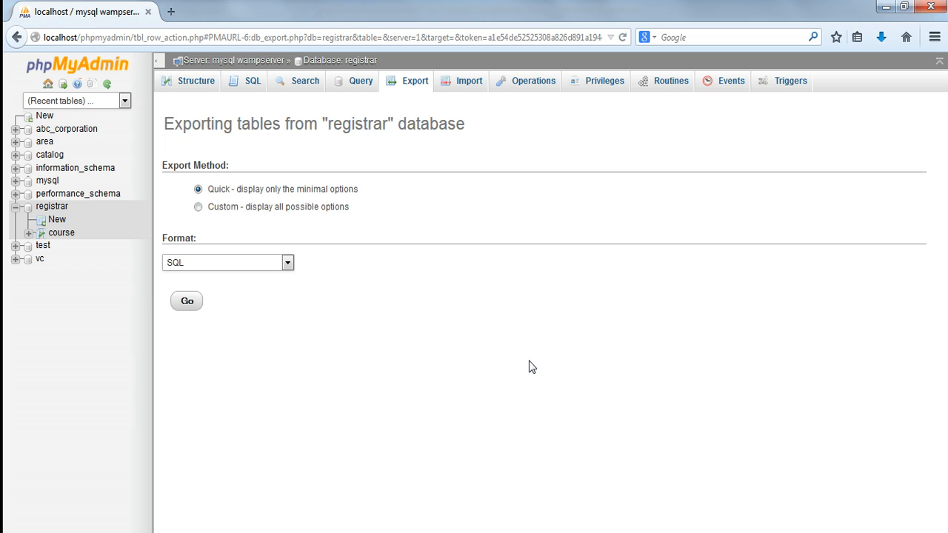
Switch to the Downloads folder in Windows Explorer, sort it by date with the newest files last, and copy registrar.sql.
left_click(168, 532)
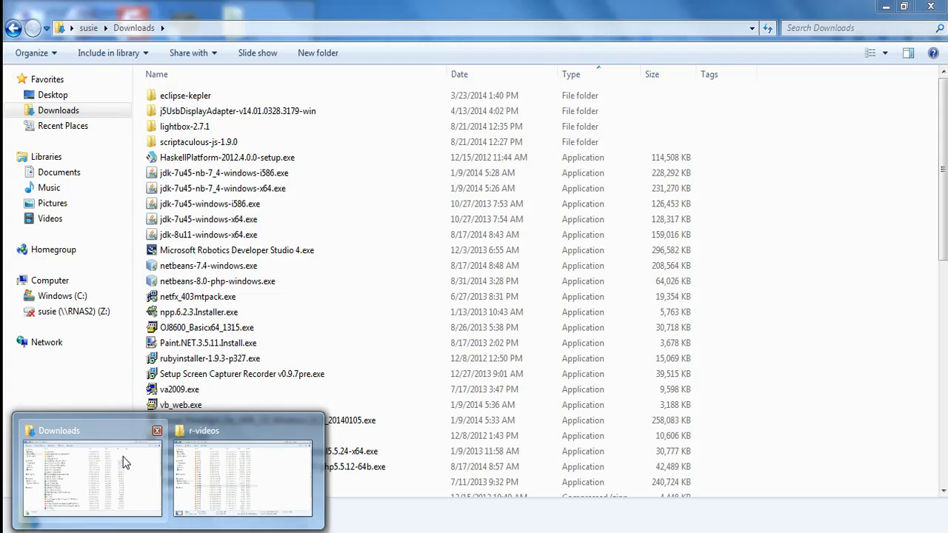
left_click(127, 462)
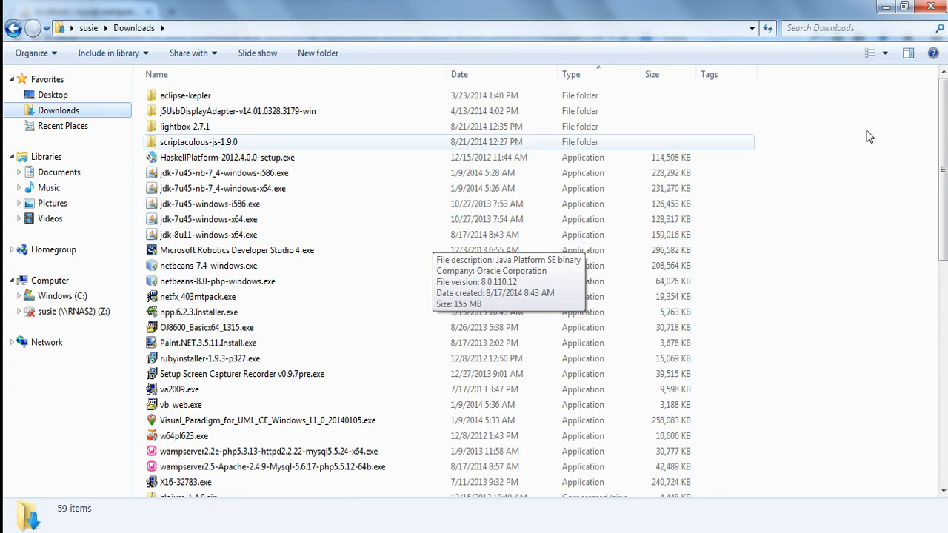
left_click_drag(943, 174, 943, 181)
left_click_drag(942, 214, 942, 174)
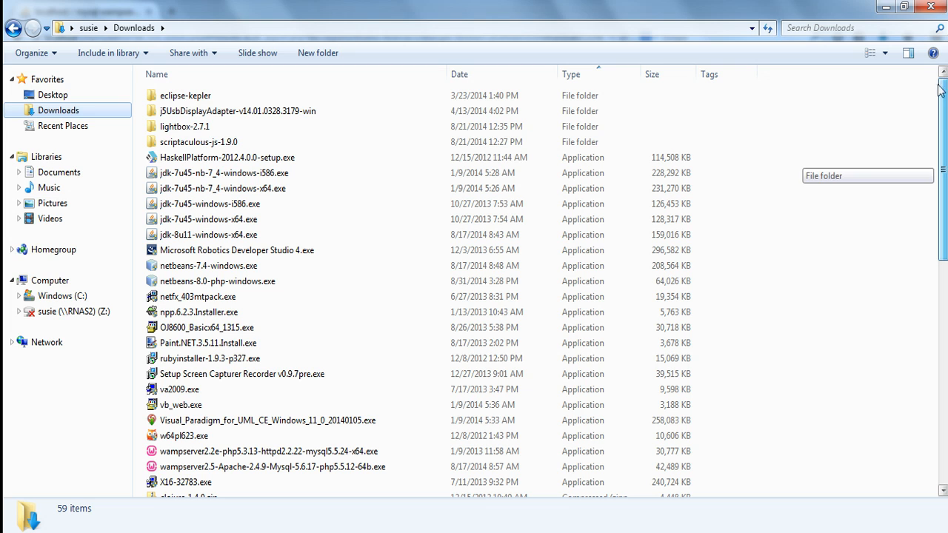
left_click(499, 80)
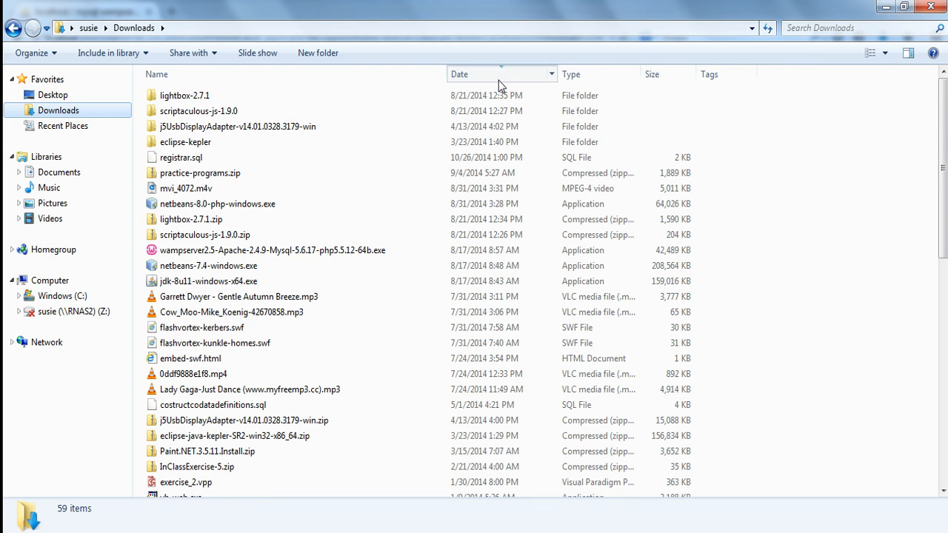
left_click(498, 80)
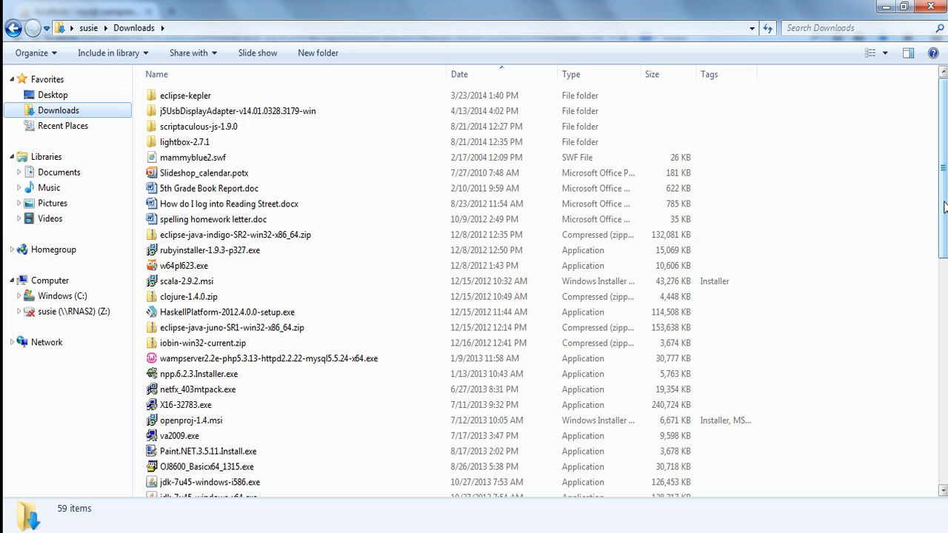
left_click_drag(944, 208, 945, 427)
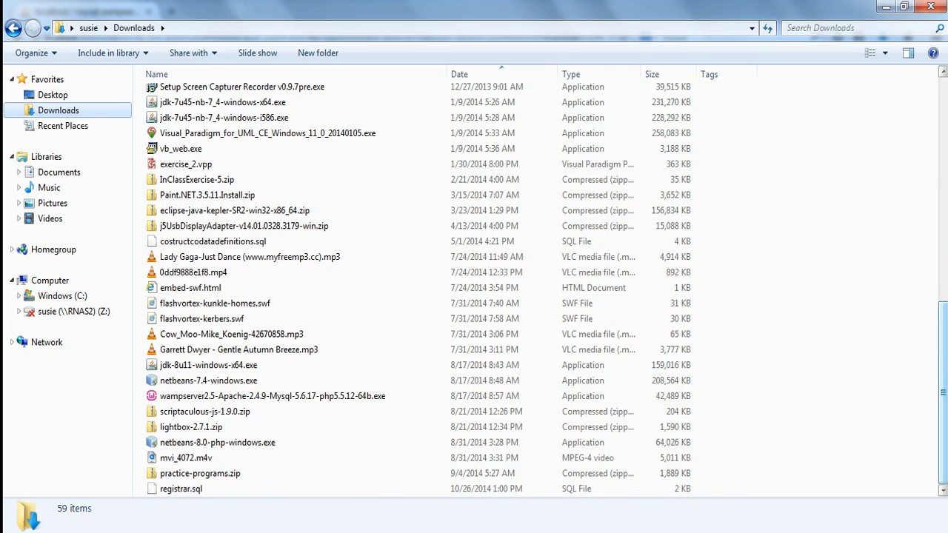
left_click(185, 490)
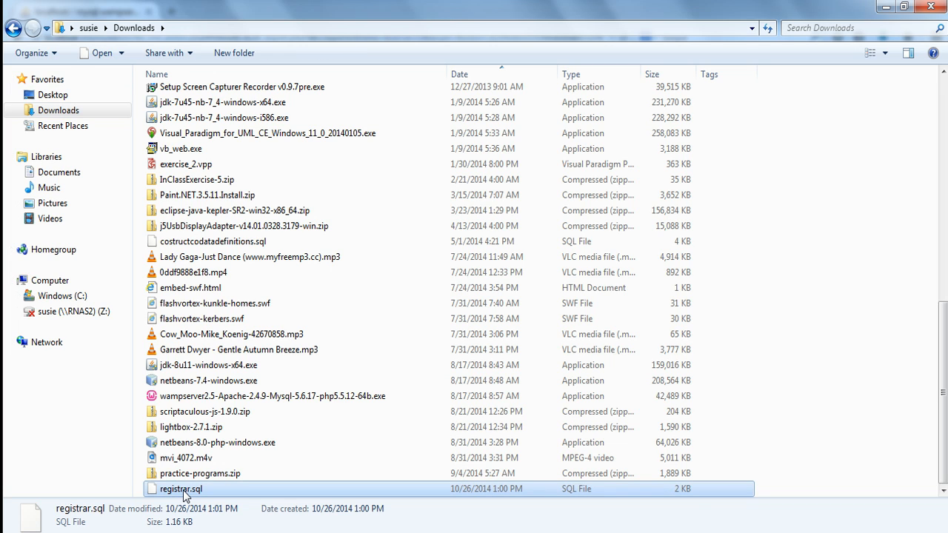
right_click(185, 491)
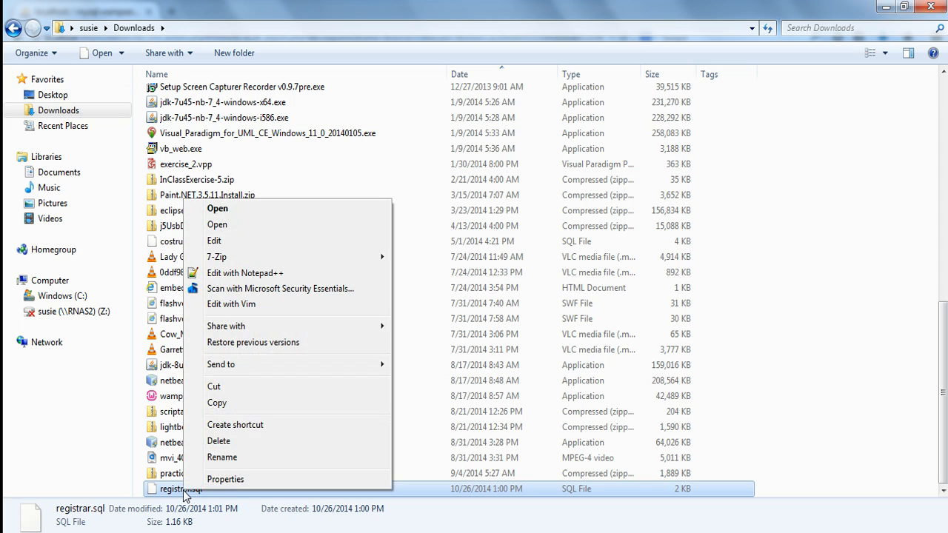
left_click(239, 397)
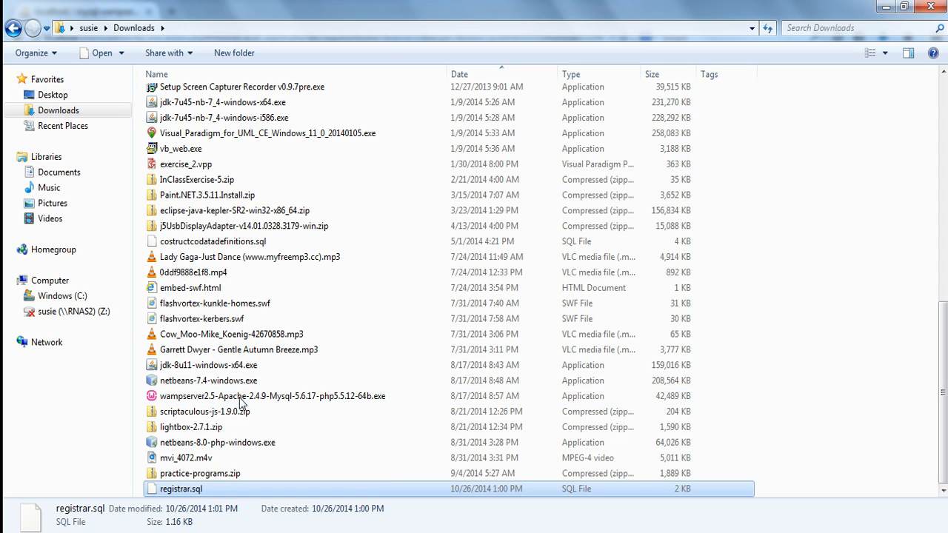
Paste registrar.sql into C:\ChestNutHill\CMTC 295 Web Programming I, replacing the existing file of the same name.
left_click(62, 300)
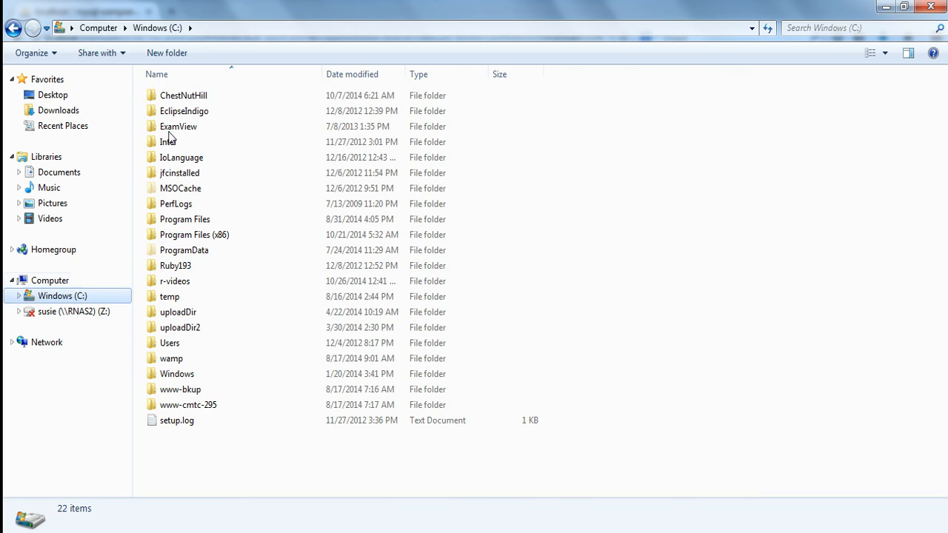
double_click(184, 96)
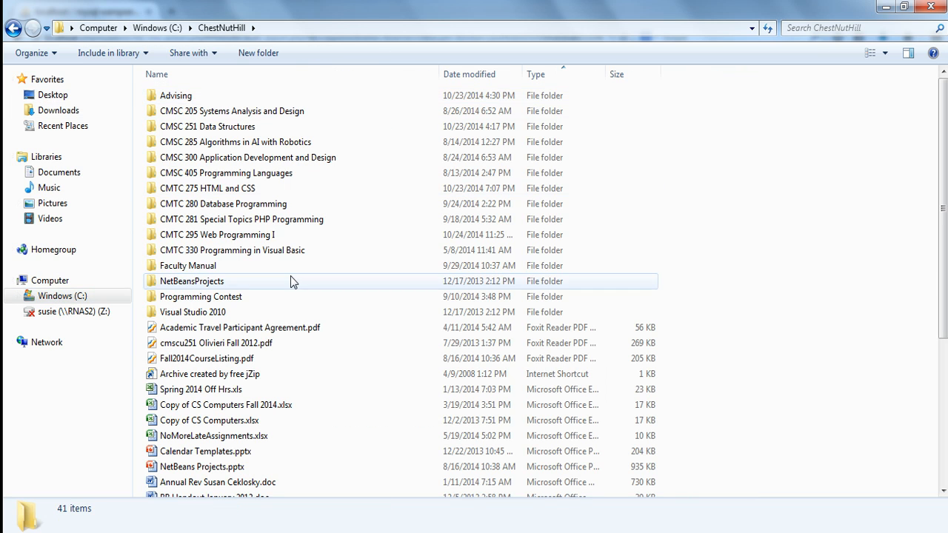
double_click(282, 237)
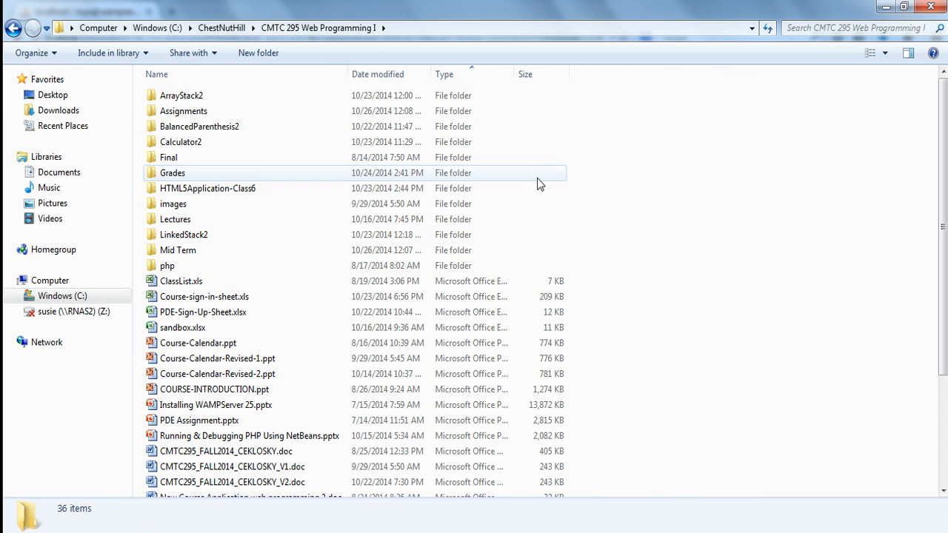
right_click(707, 204)
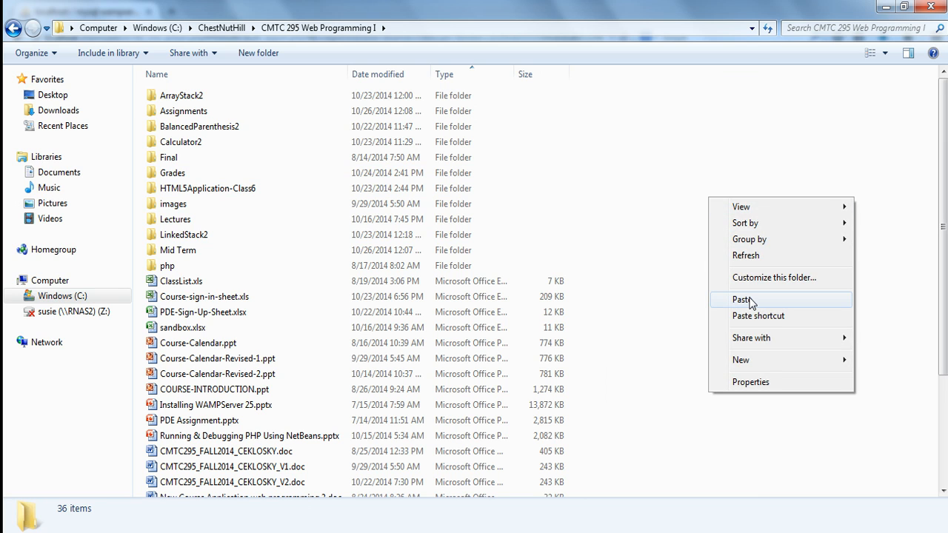
left_click(750, 299)
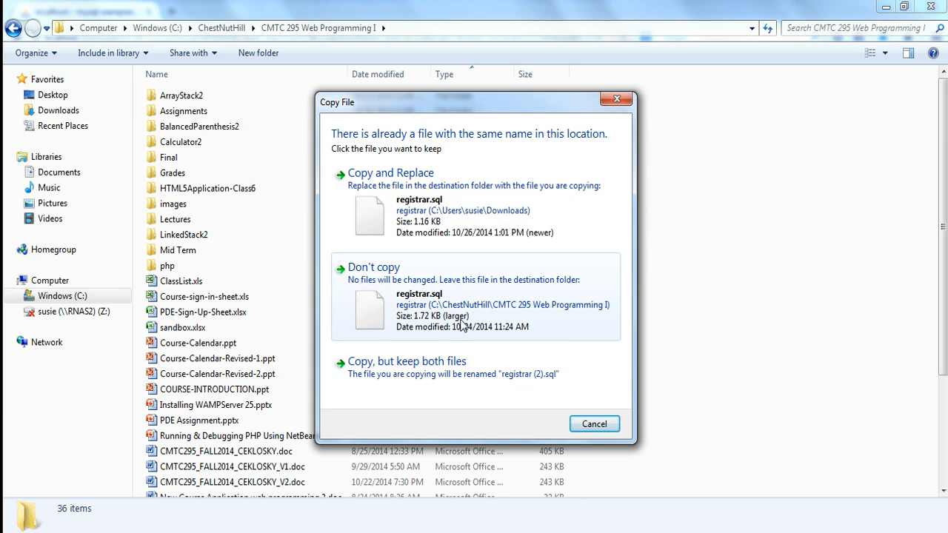
left_click(482, 236)
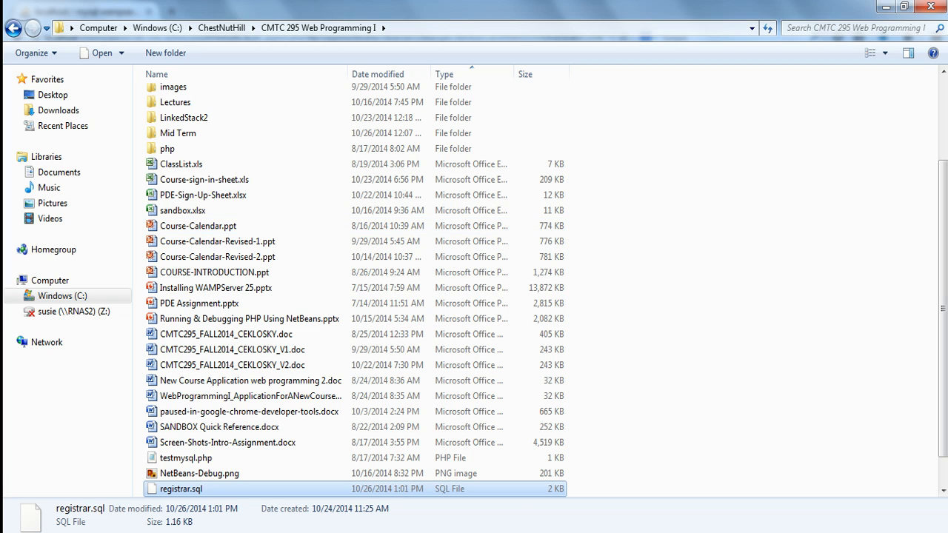
Switch to NetBeans, close the Variables window, and open registrar.sql from C:\ChestNutHill\CMTC 295 Web Programming I.
key("alt+Tab")
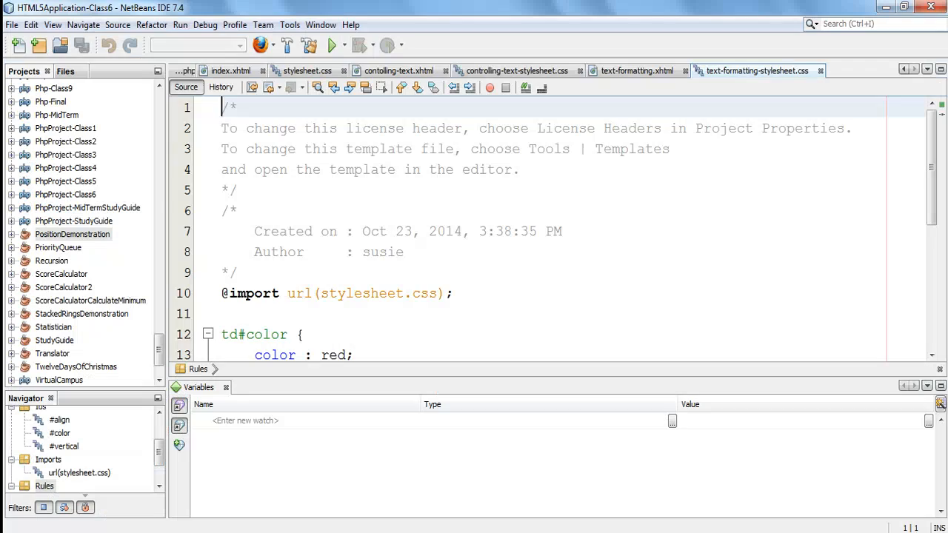
left_click(226, 387)
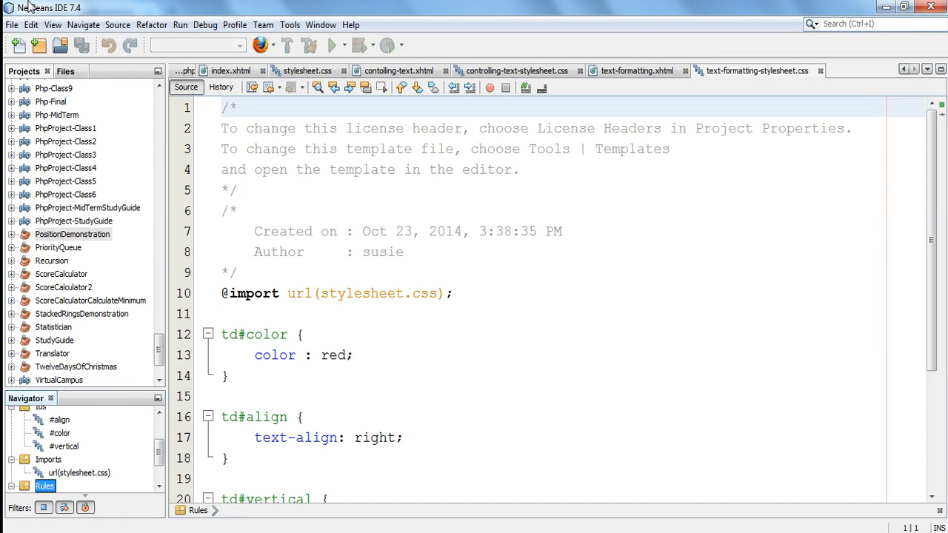
left_click(12, 25)
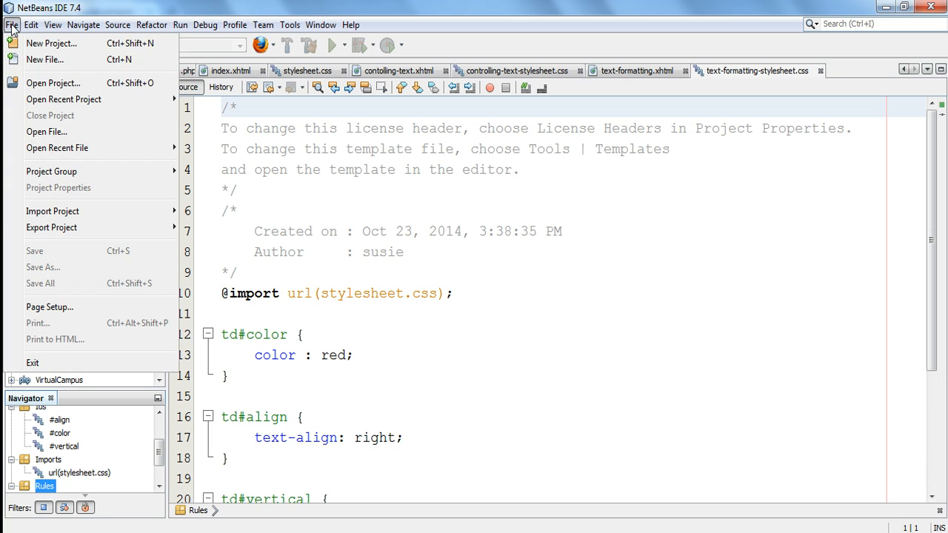
left_click(54, 133)
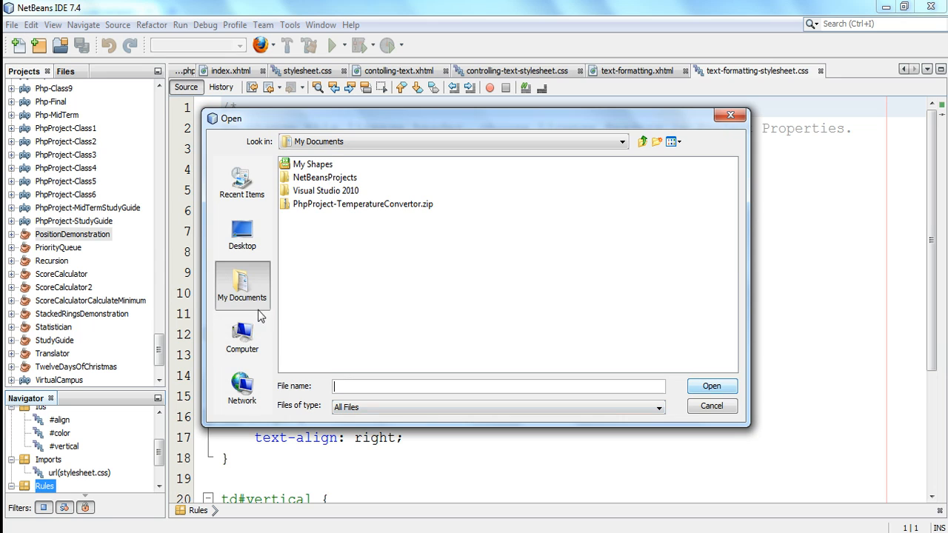
left_click(243, 337)
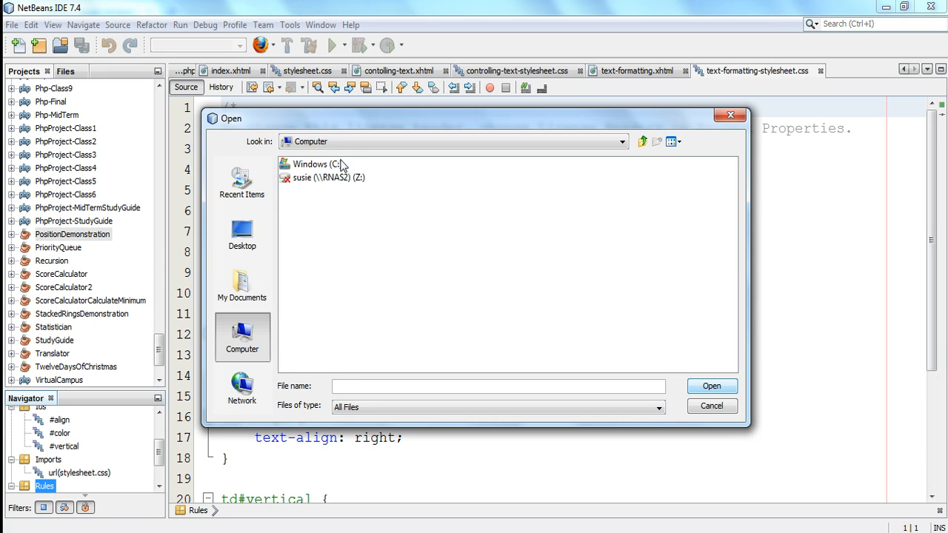
double_click(317, 164)
double_click(317, 166)
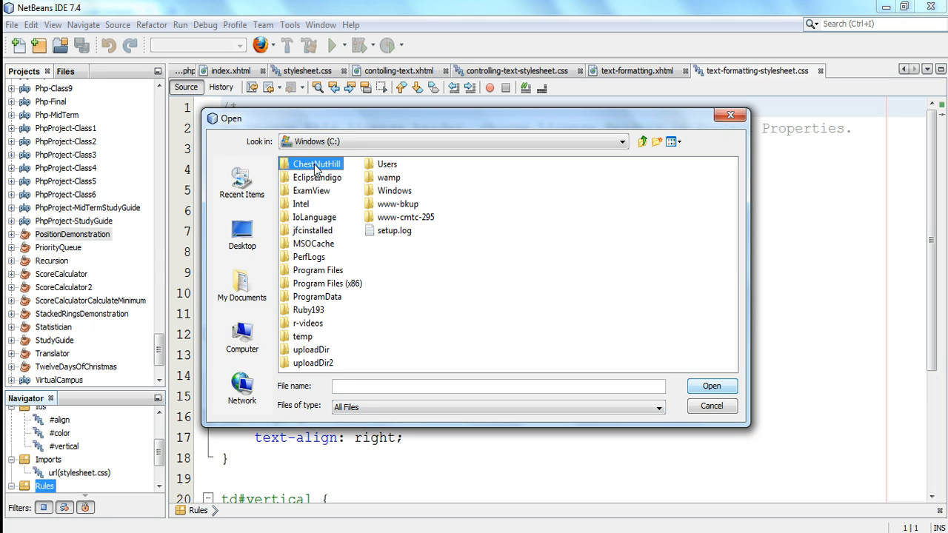
double_click(364, 284)
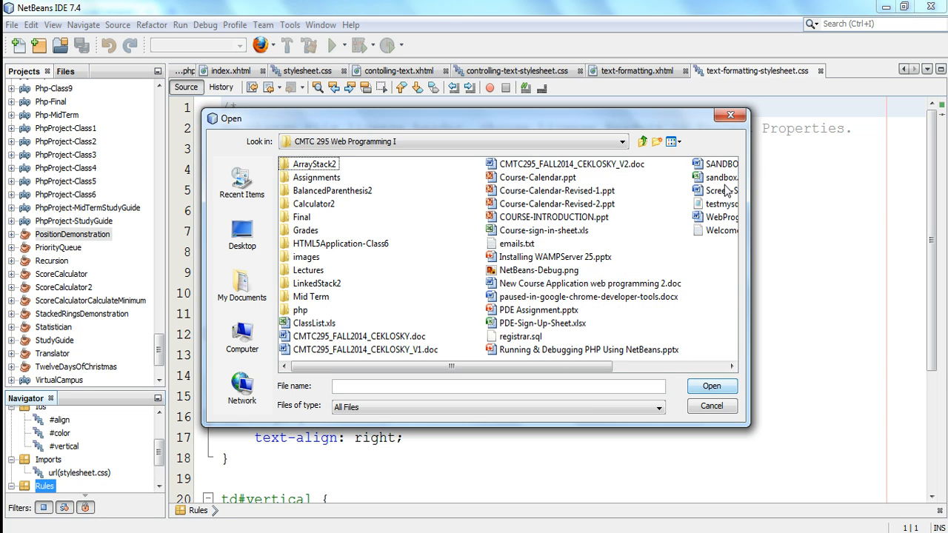
left_click(528, 337)
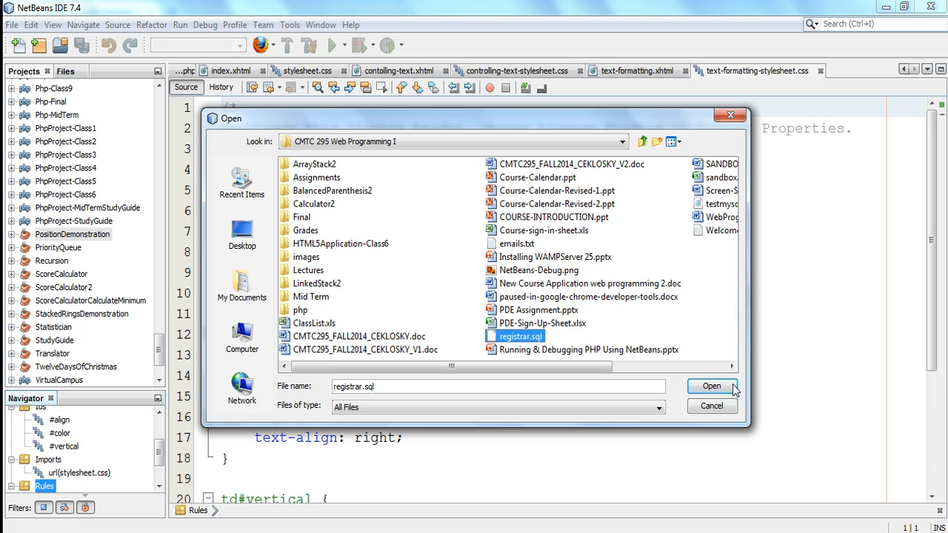
left_click(709, 387)
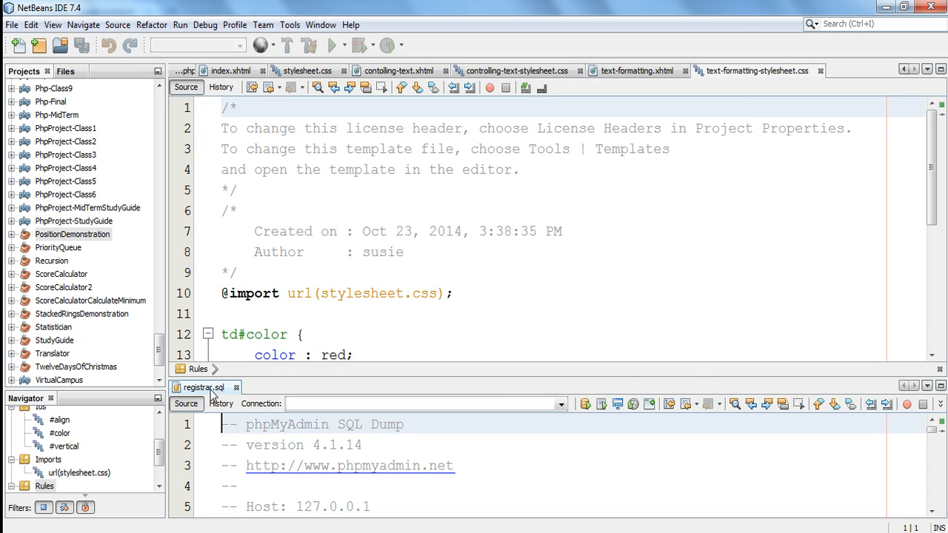
Move registrar.sql into the main editor area and examine its CREATE TABLE and INSERT INTO statements for the course table.
left_click_drag(213, 390, 350, 172)
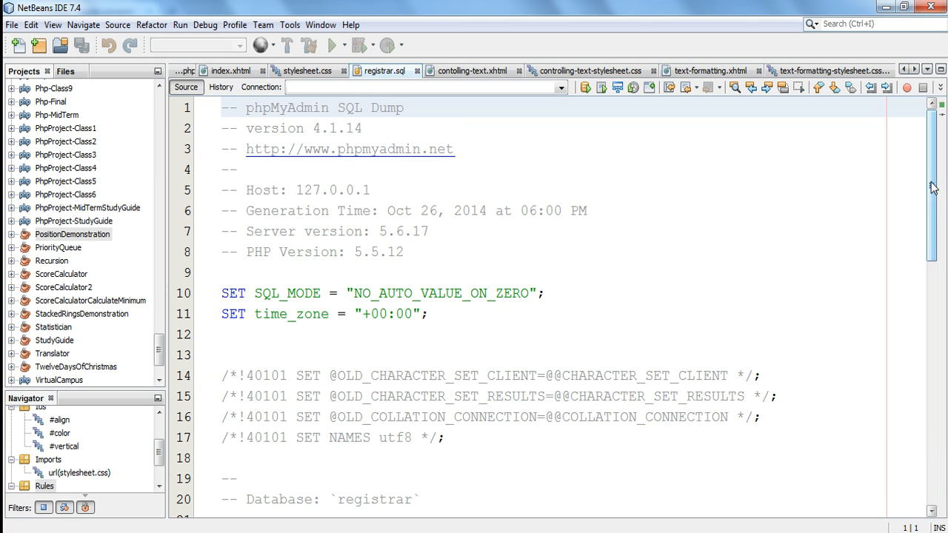
left_click_drag(932, 187, 934, 329)
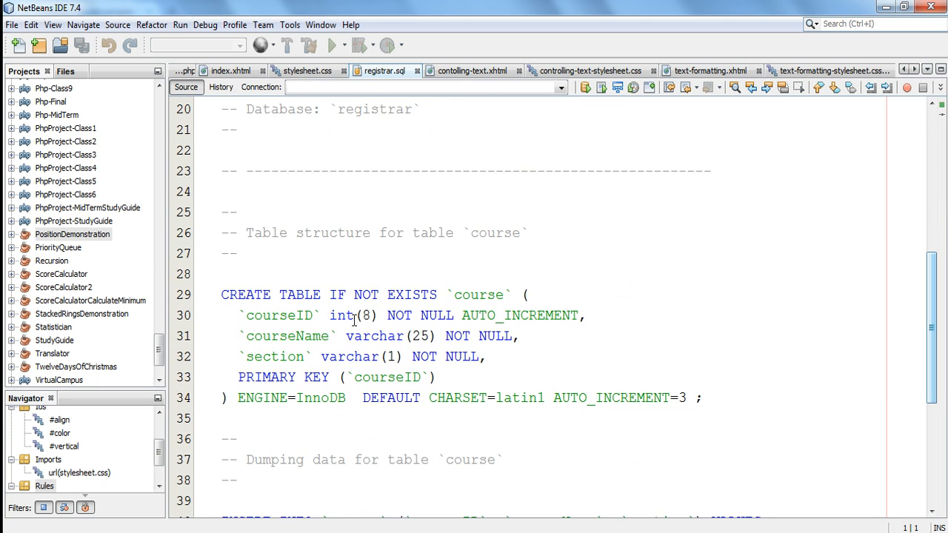
left_click_drag(224, 294, 311, 403)
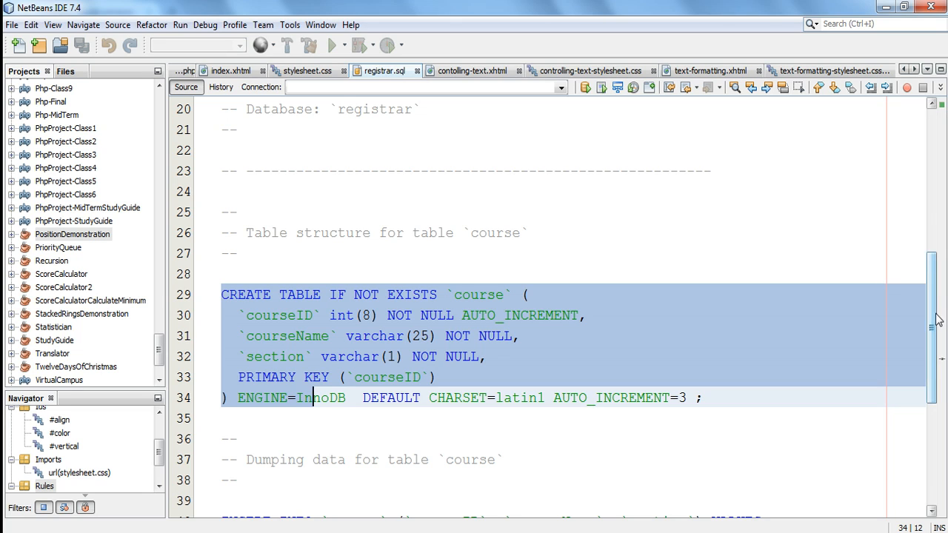
left_click_drag(935, 317, 934, 335)
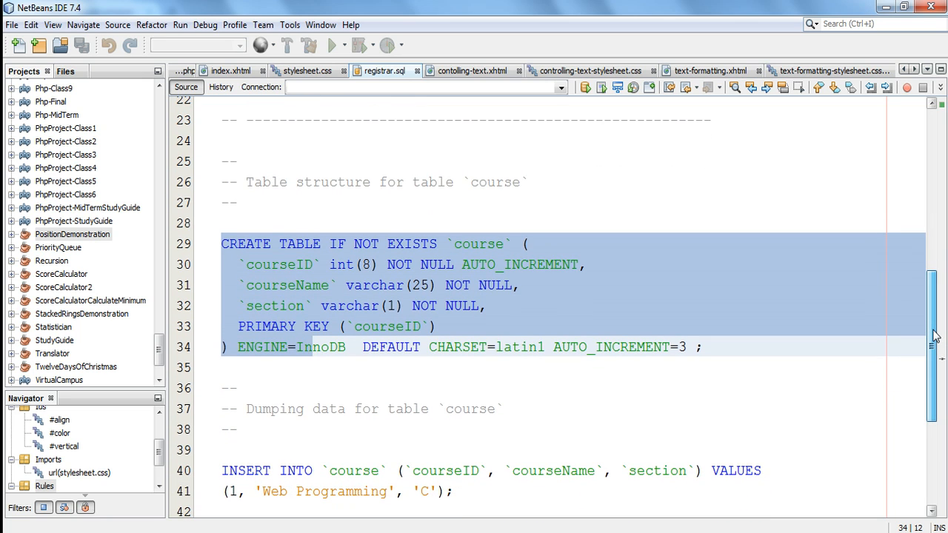
left_click_drag(934, 335, 935, 378)
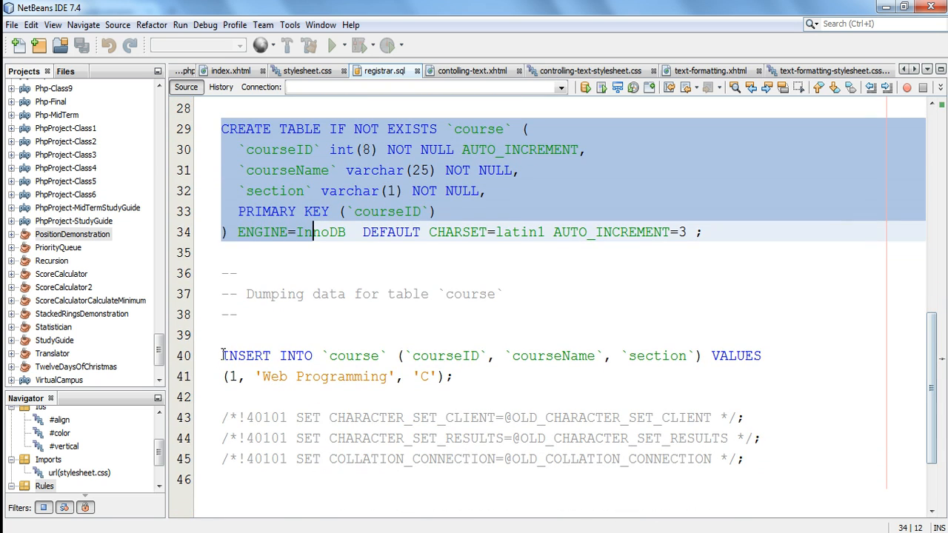
Examine the INSERT INTO and CREATE TABLE statements for the course table in registrar.sql.
left_click_drag(222, 355, 488, 381)
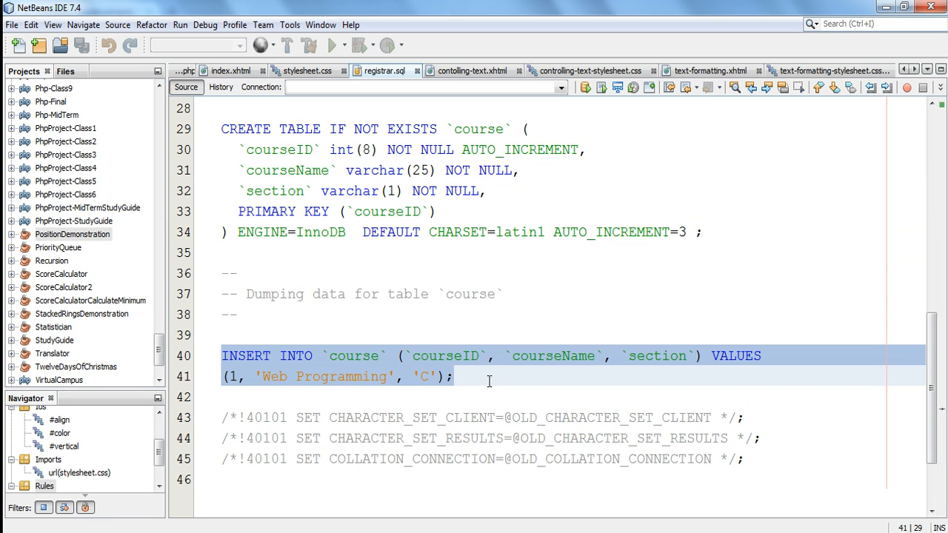
left_click_drag(931, 389, 933, 360)
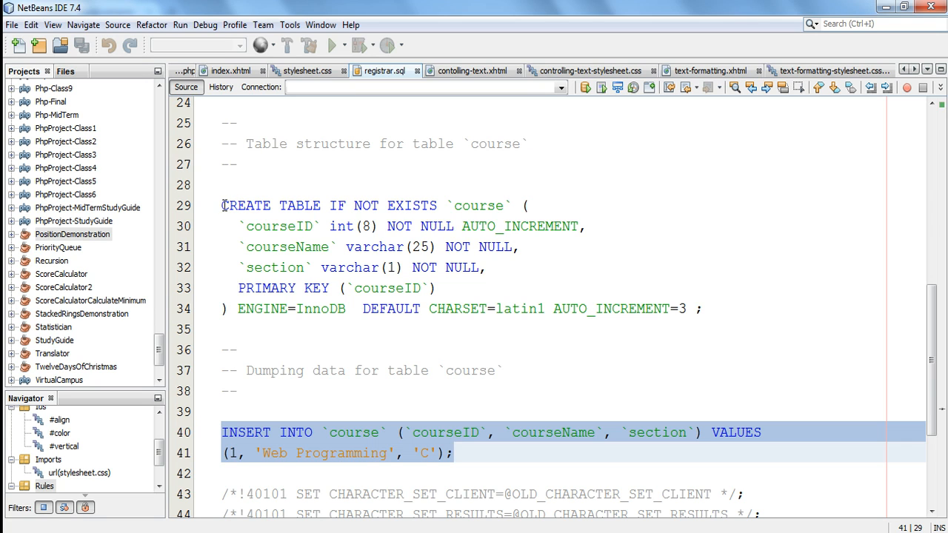
left_click_drag(223, 206, 282, 311)
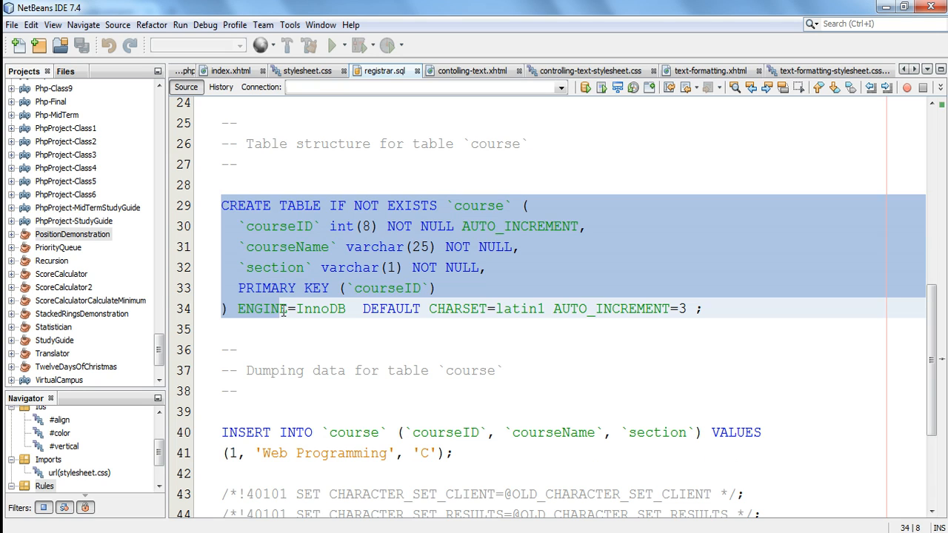
left_click_drag(222, 432, 480, 438)
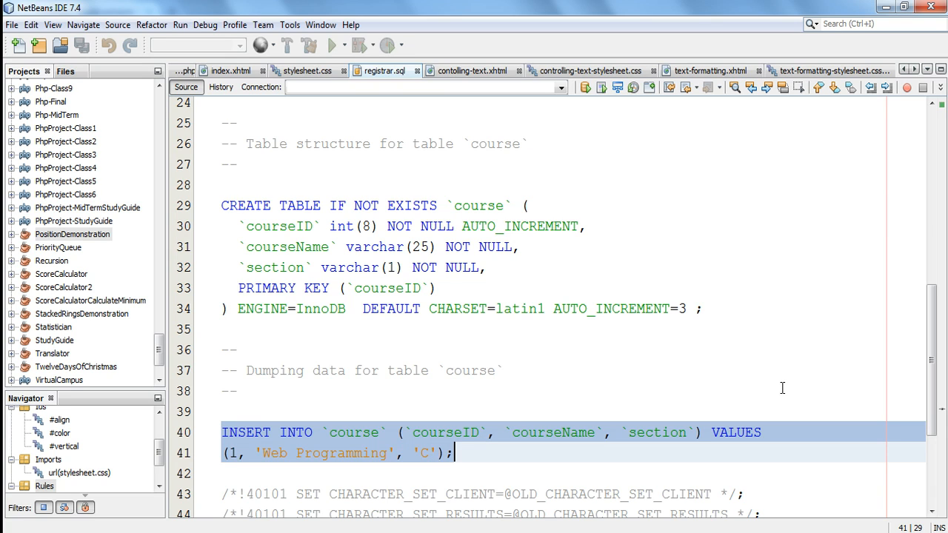
mouse_move(930, 371)
left_mouse_down()
mouse_move(929, 360)
mouse_move(931, 387)
left_mouse_up()
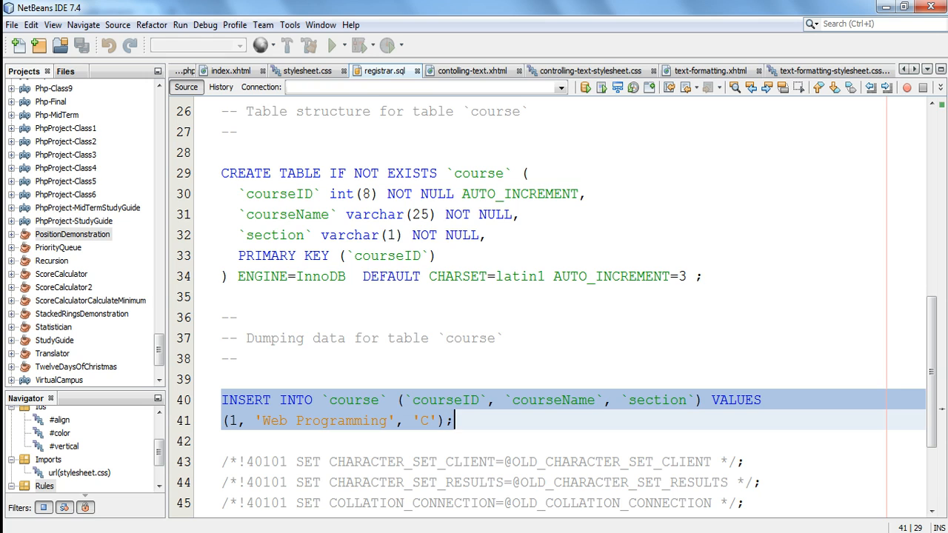
Switch to phpMyAdmin in the browser and drop the course table from the registrar database.
left_click(374, 530)
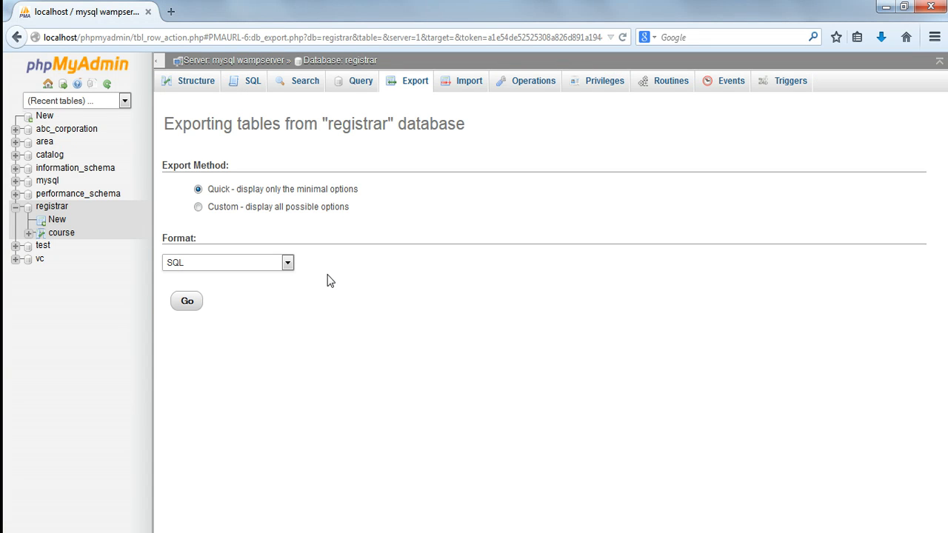
left_click(55, 211)
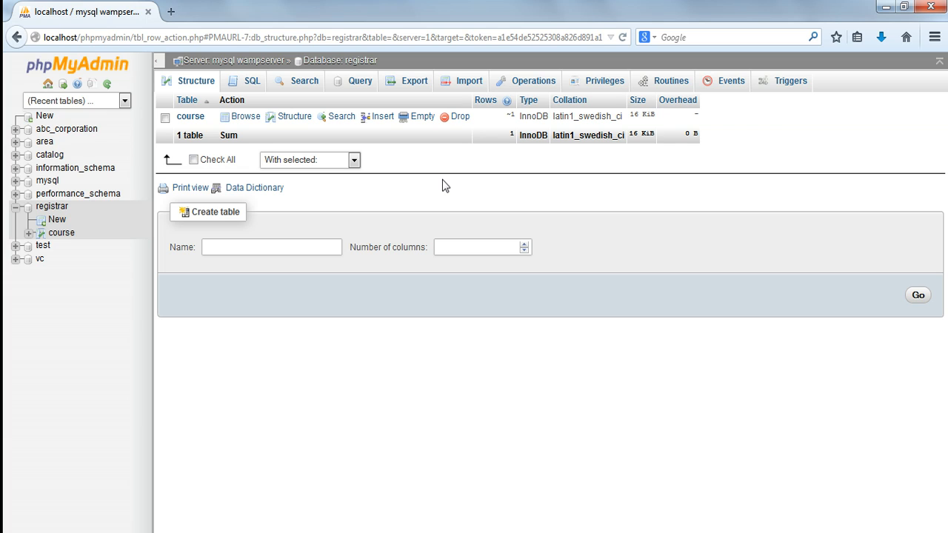
left_click(460, 117)
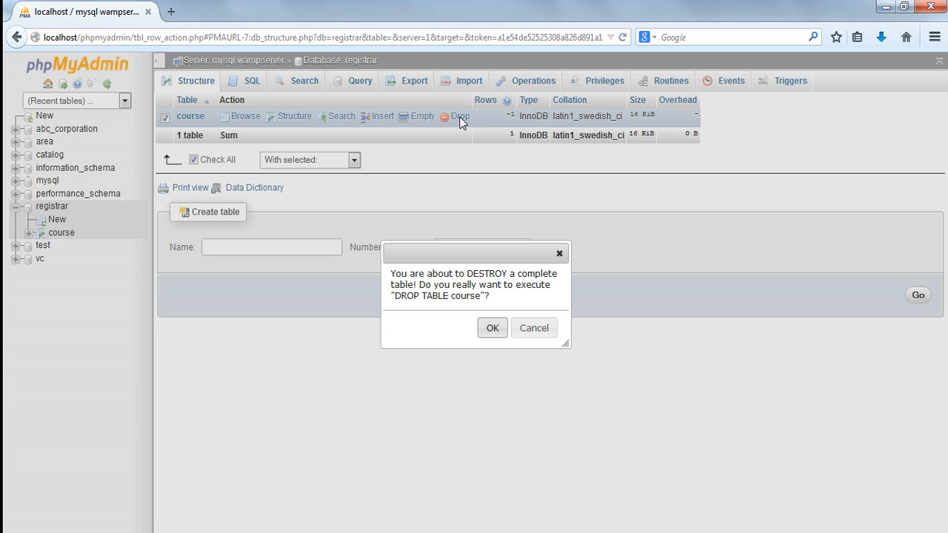
left_click(492, 328)
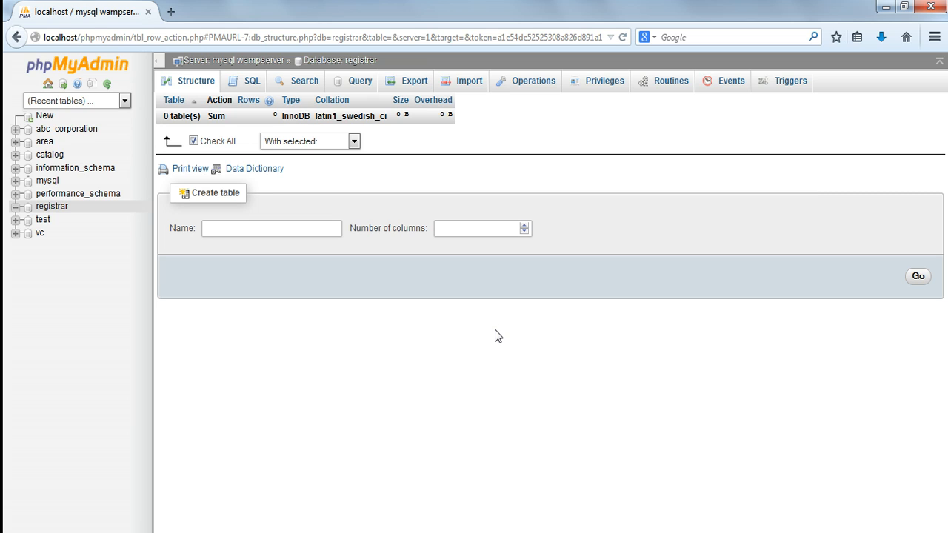
Open the registrar database's SQL query page, then copy the complete CREATE TABLE statement for course from registrar.sql in NetBeans.
left_click(250, 88)
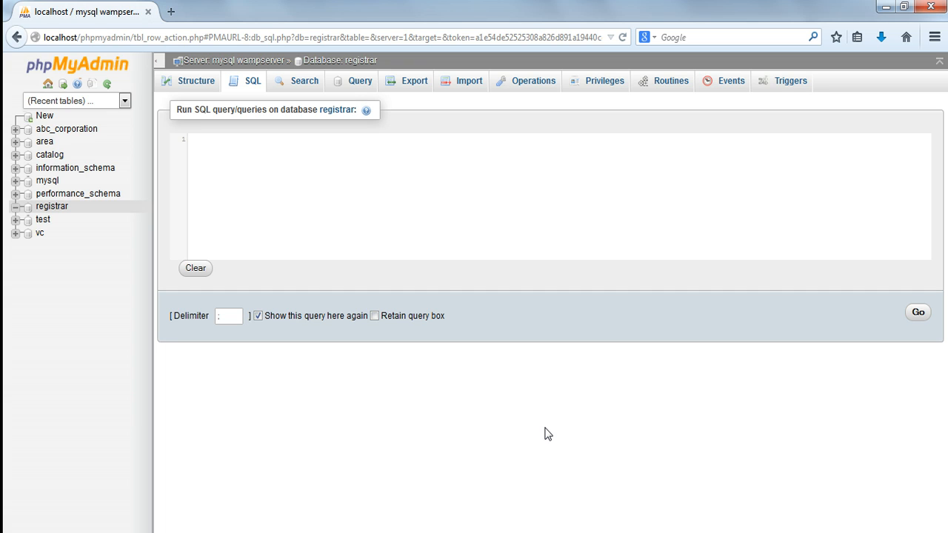
key("alt+Tab")
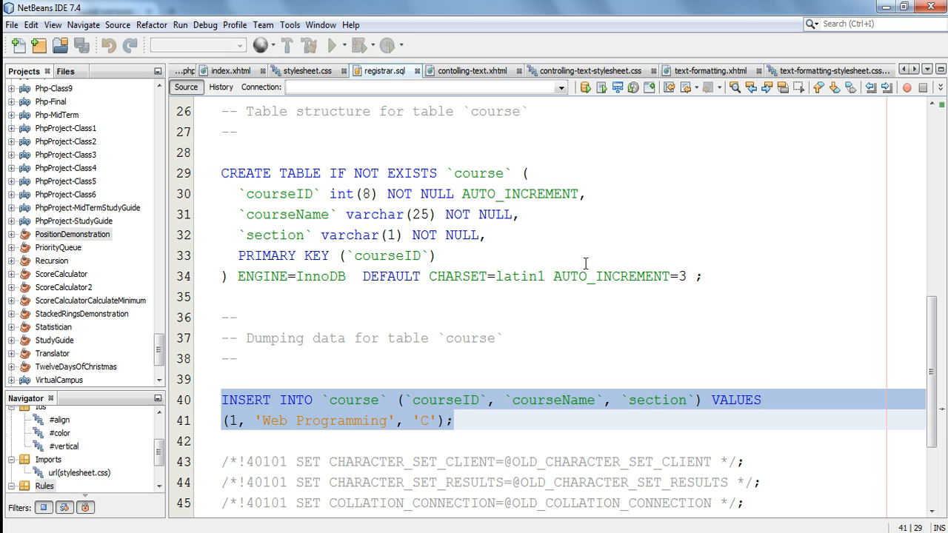
left_click(575, 304)
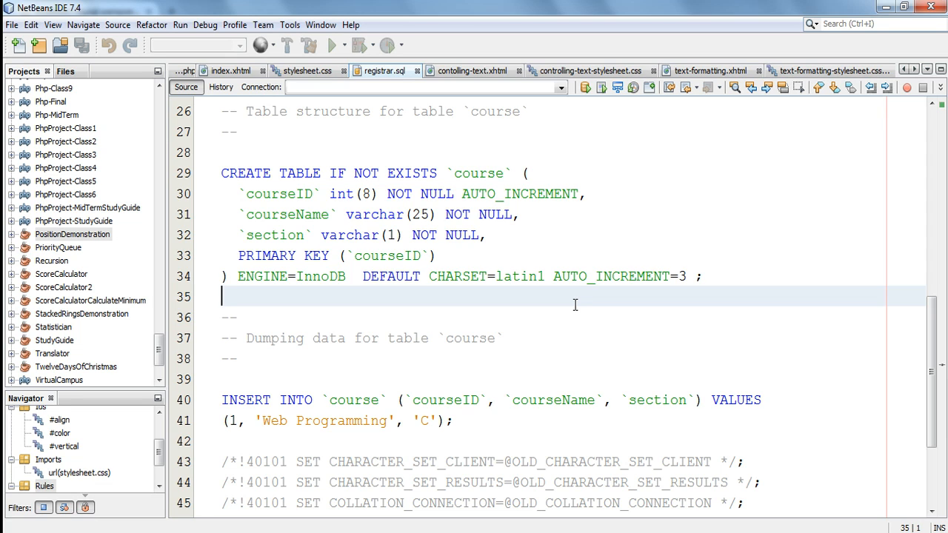
left_click(222, 173)
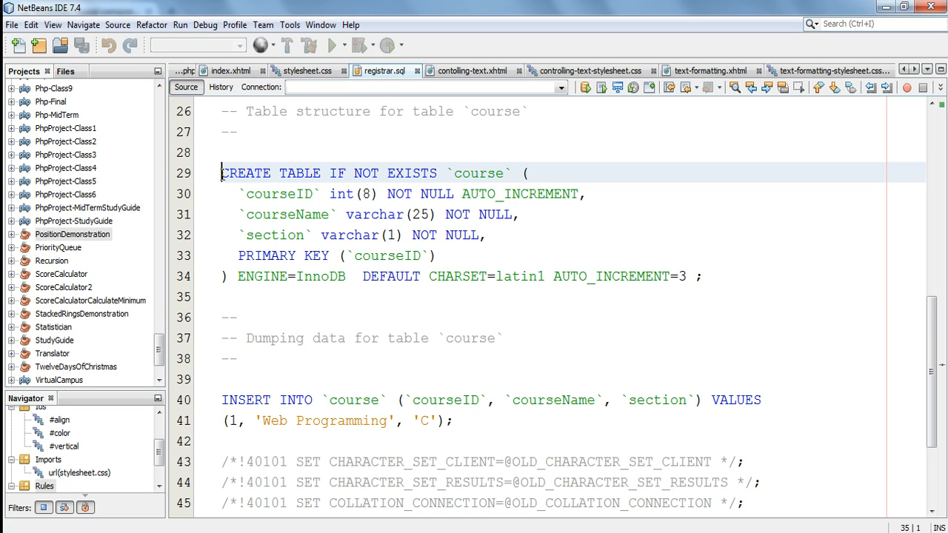
left_click_drag(222, 174, 706, 285)
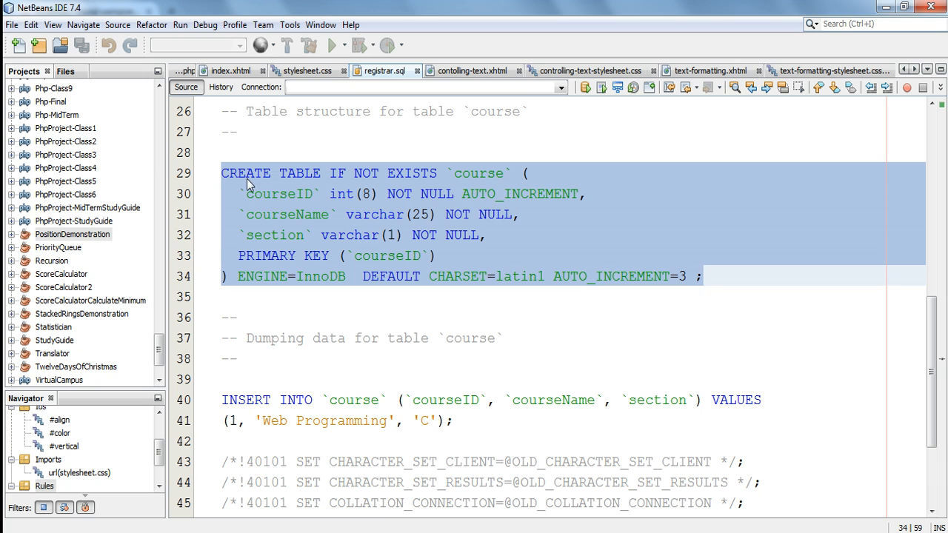
left_click(225, 178)
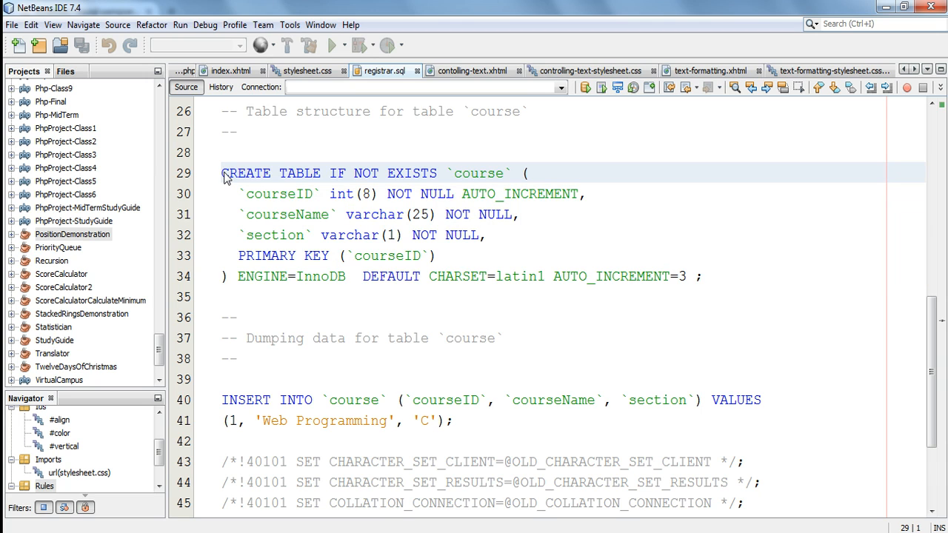
left_click_drag(225, 178, 725, 289)
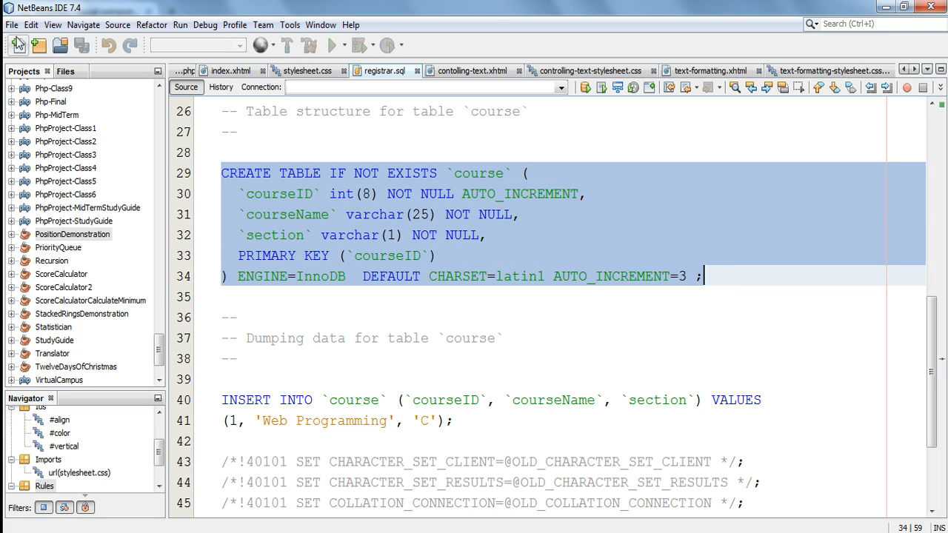
left_click(31, 24)
left_click(53, 104)
Switch back to phpMyAdmin and run the copied CREATE TABLE statement for course on the registrar database.
mouse_move(364, 532)
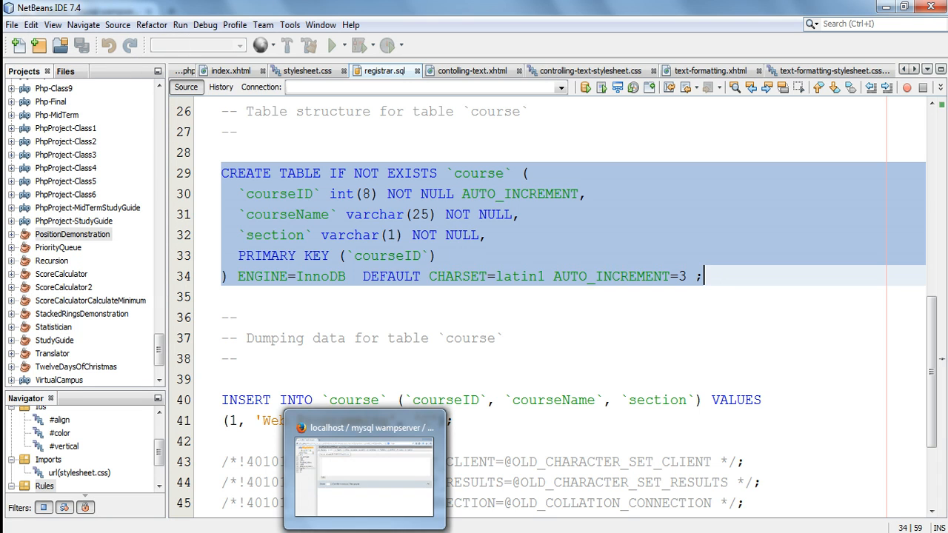
left_click(356, 465)
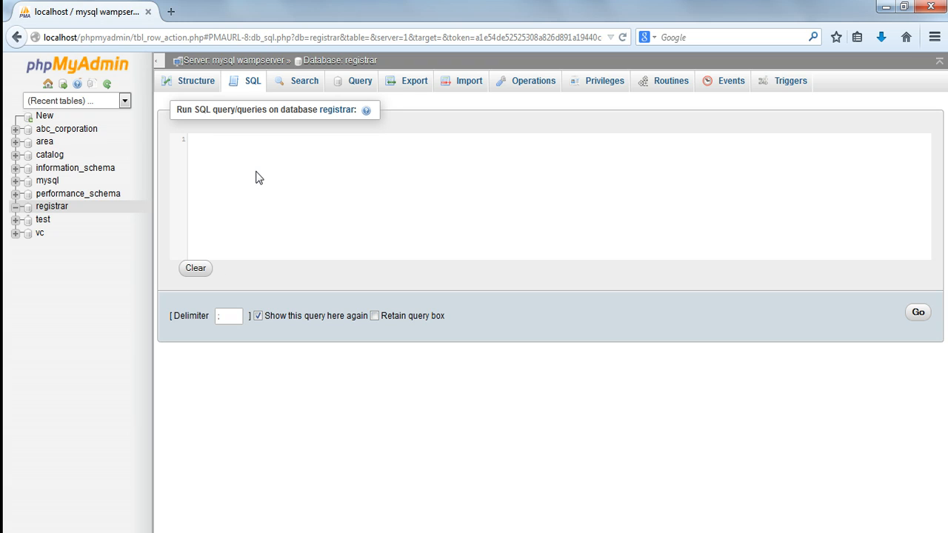
key("ctrl+v")
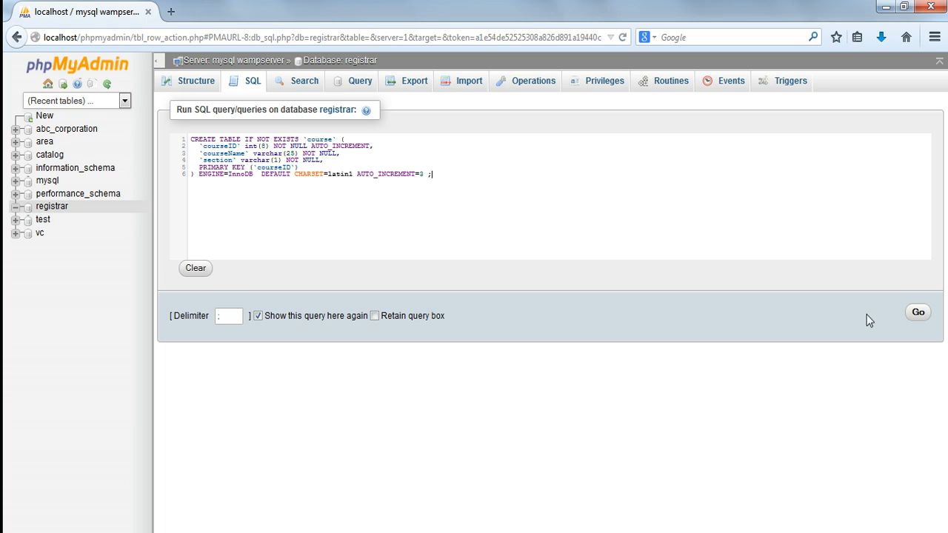
left_click(918, 313)
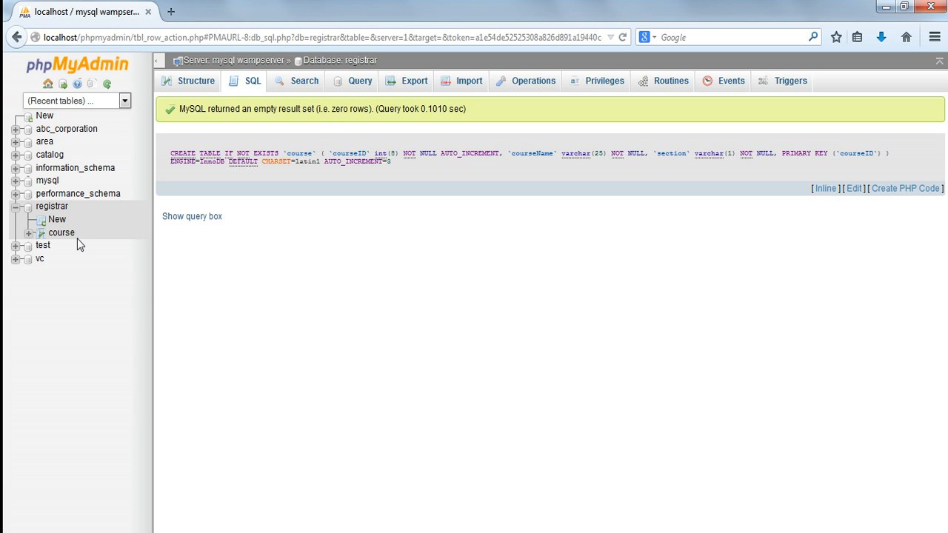
Open a fresh SQL query for registrar, then copy the two-line INSERT INTO course statement from registrar.sql in NetBeans.
left_click(251, 83)
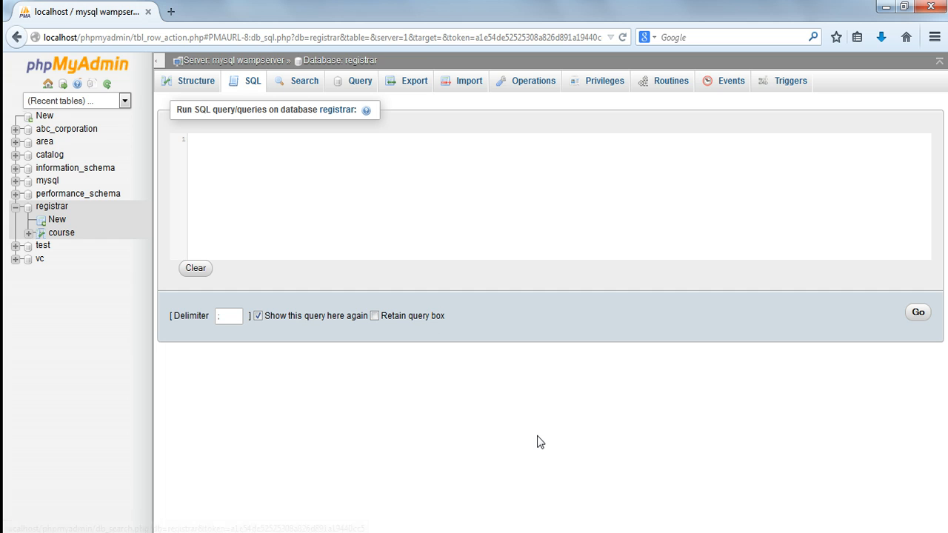
left_click(193, 532)
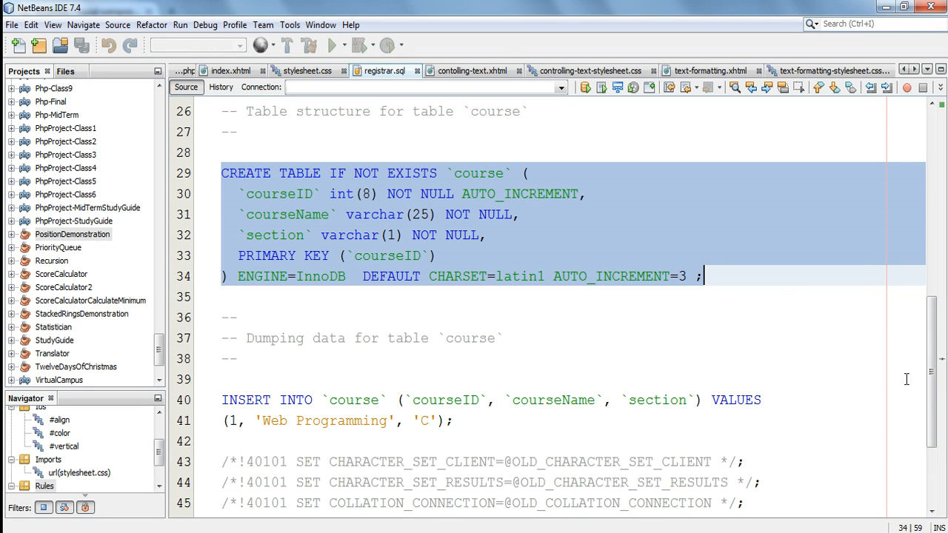
left_click_drag(934, 351, 933, 372)
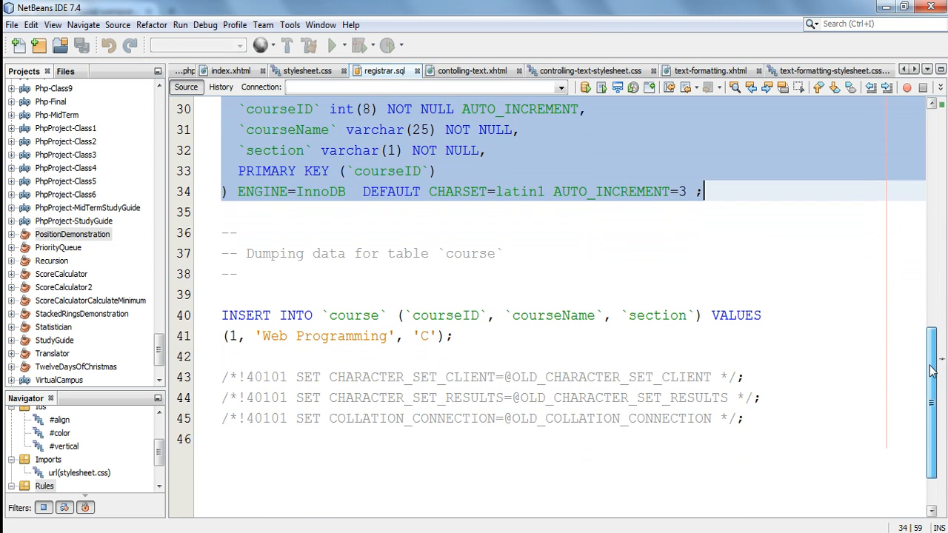
left_click(372, 376)
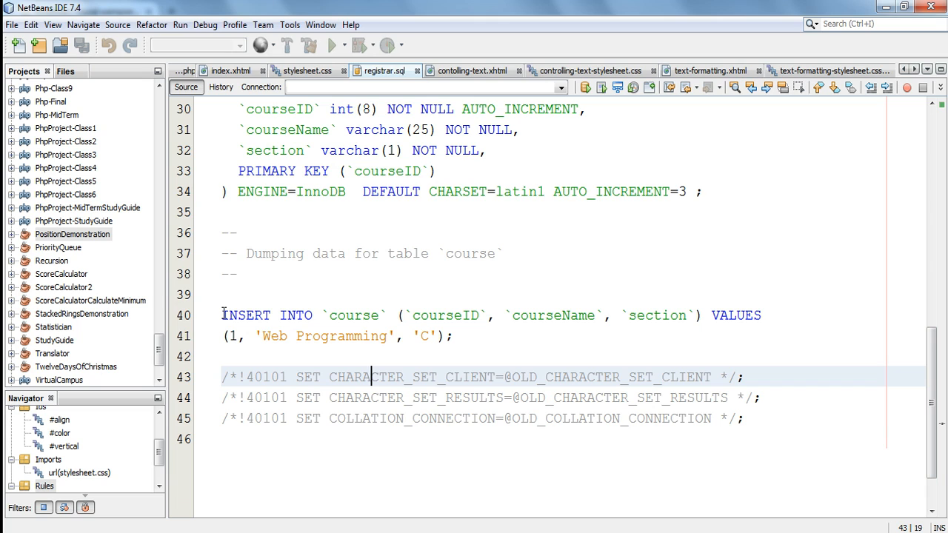
left_click_drag(223, 315, 466, 335)
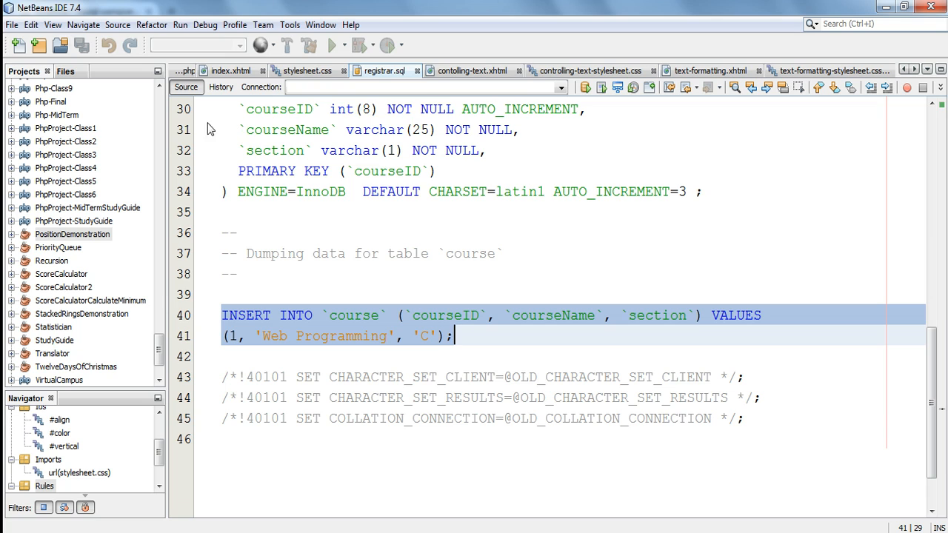
left_click(30, 25)
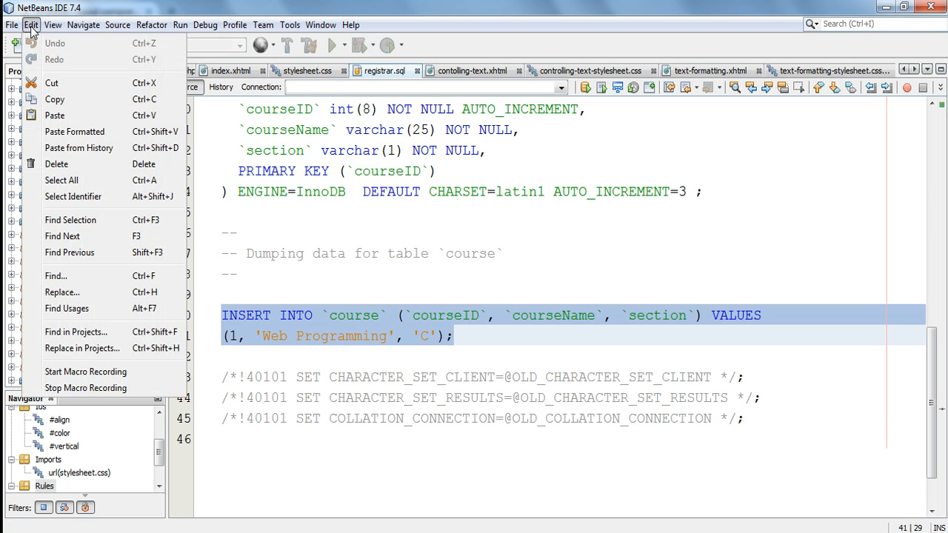
left_click(63, 101)
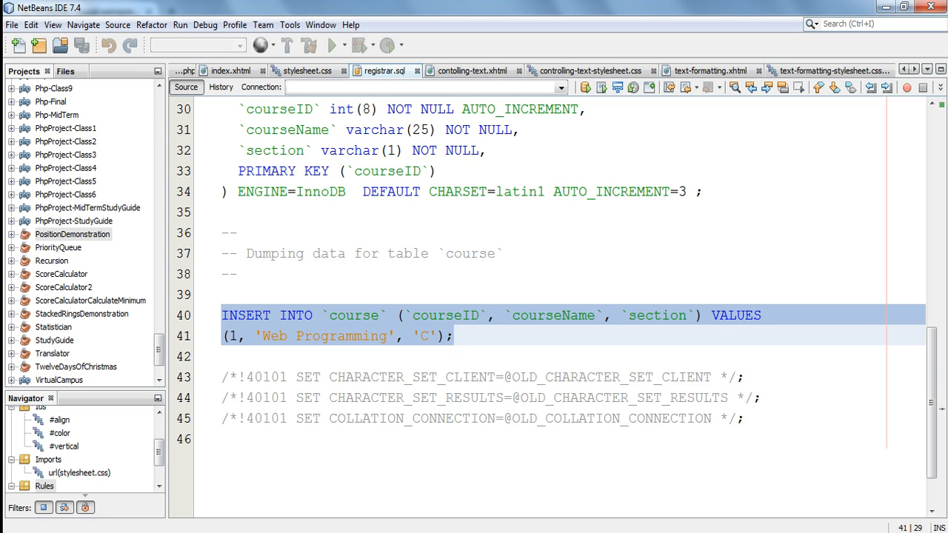
Return to phpMyAdmin and run the copied INSERT INTO statement adding course 1, 'Web Programming', section 'C'.
left_click(357, 532)
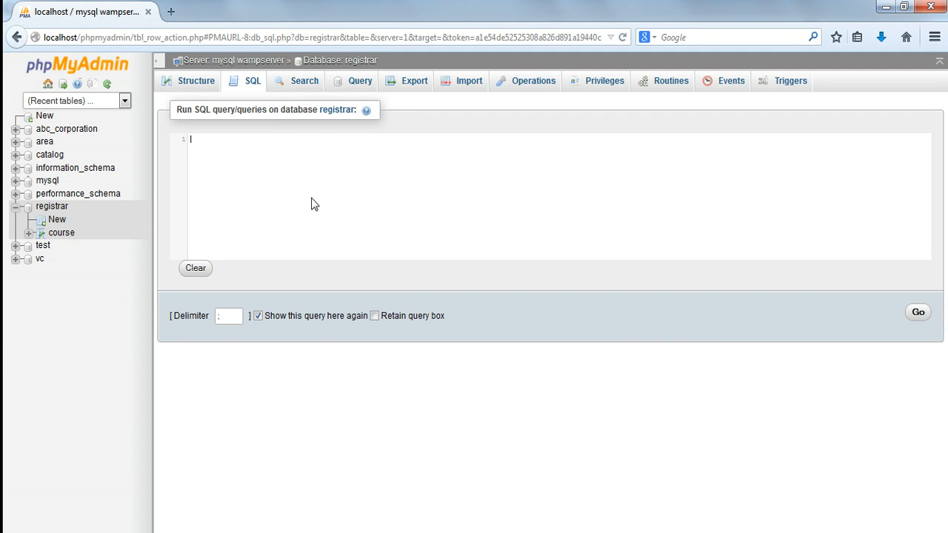
key("ctrl+v")
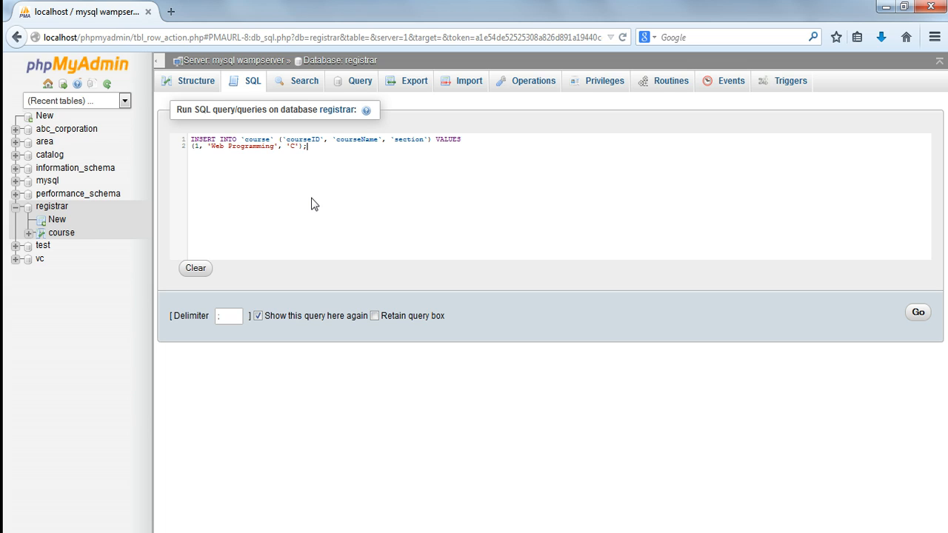
left_click(918, 314)
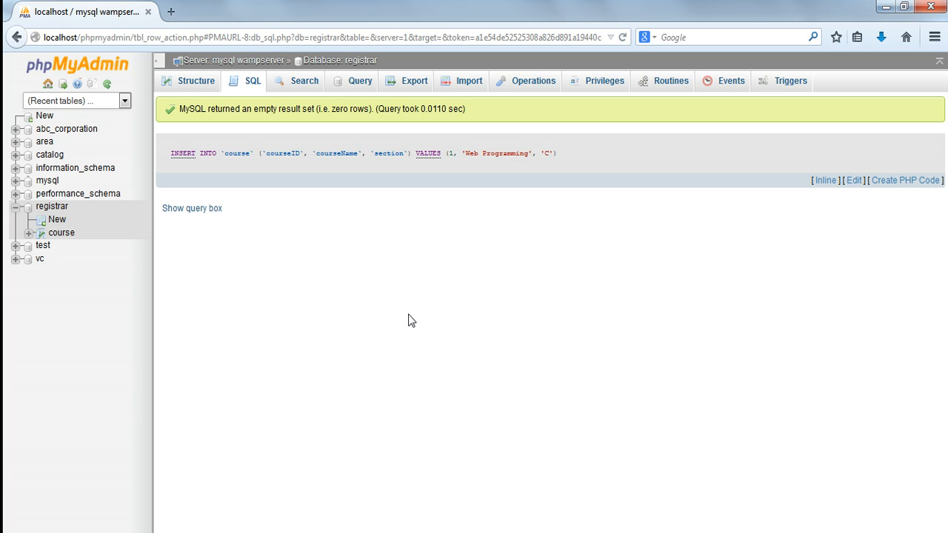
Go back to the registrar database's table list, select the course table, and drop it again.
left_click(254, 89)
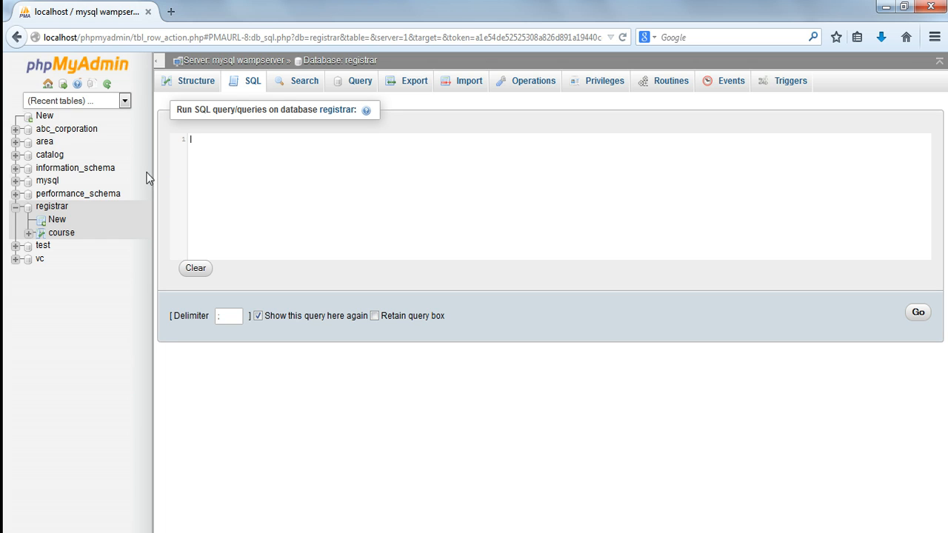
left_click(52, 206)
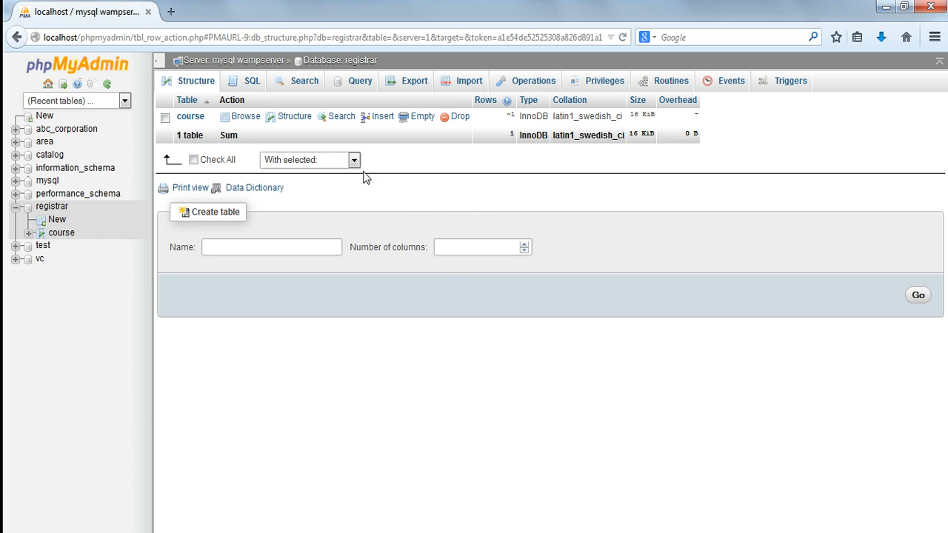
left_click(165, 118)
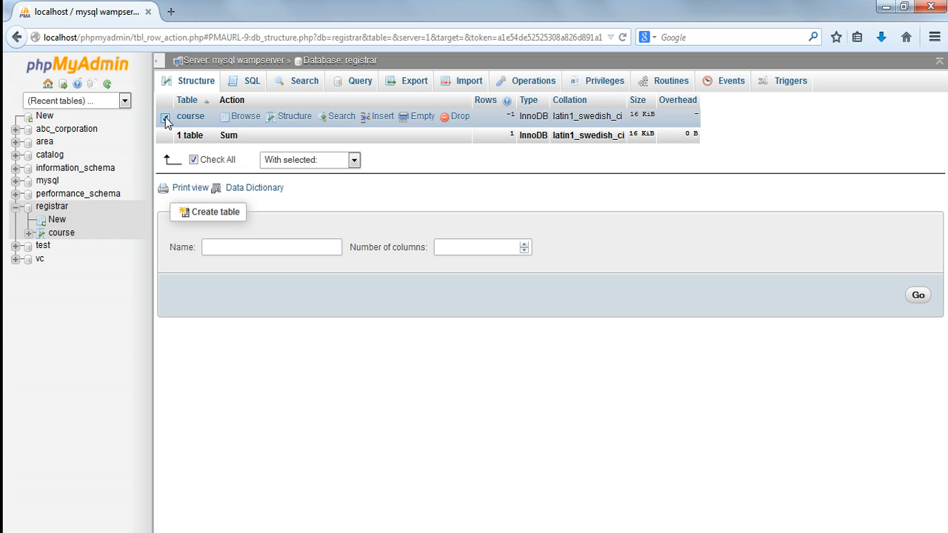
left_click(458, 120)
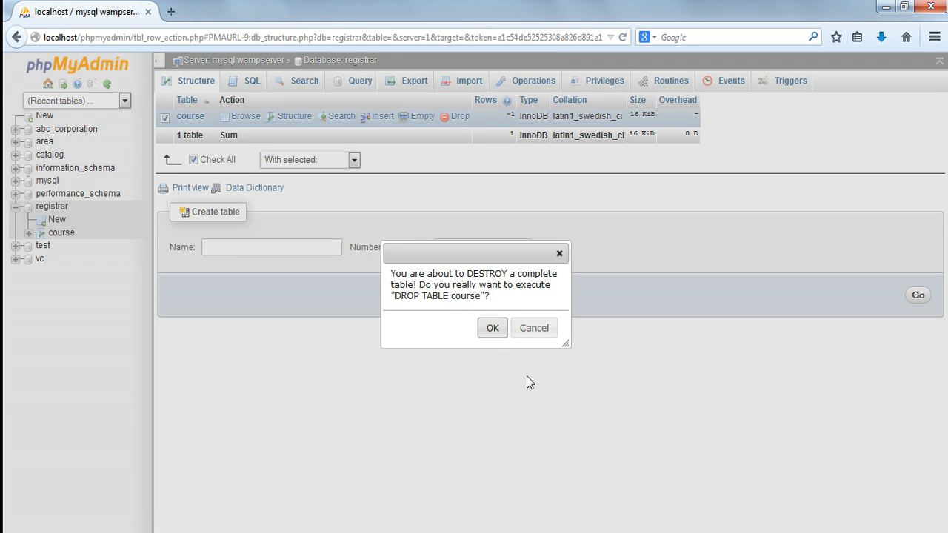
left_click(493, 328)
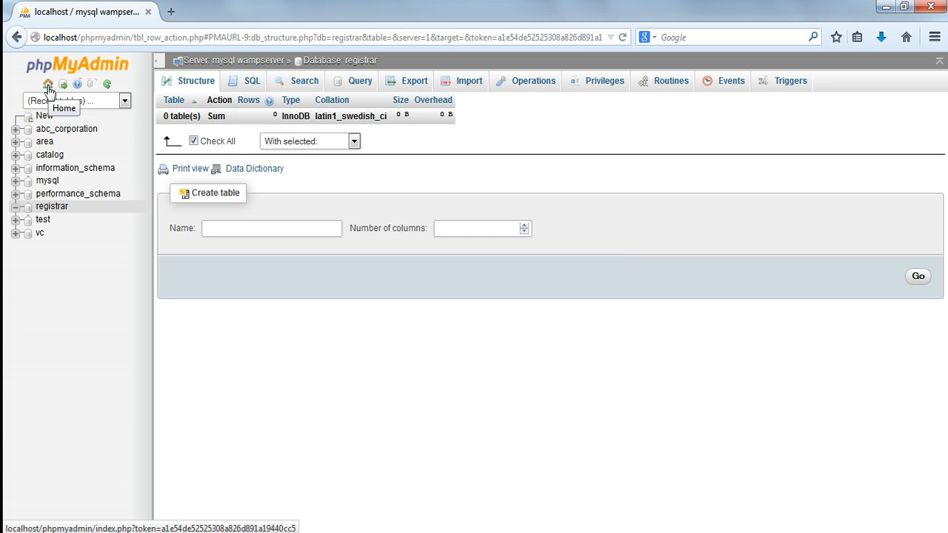
Go to the server's database list, select the registrar database, and drop it, confirming its destruction.
left_click(48, 87)
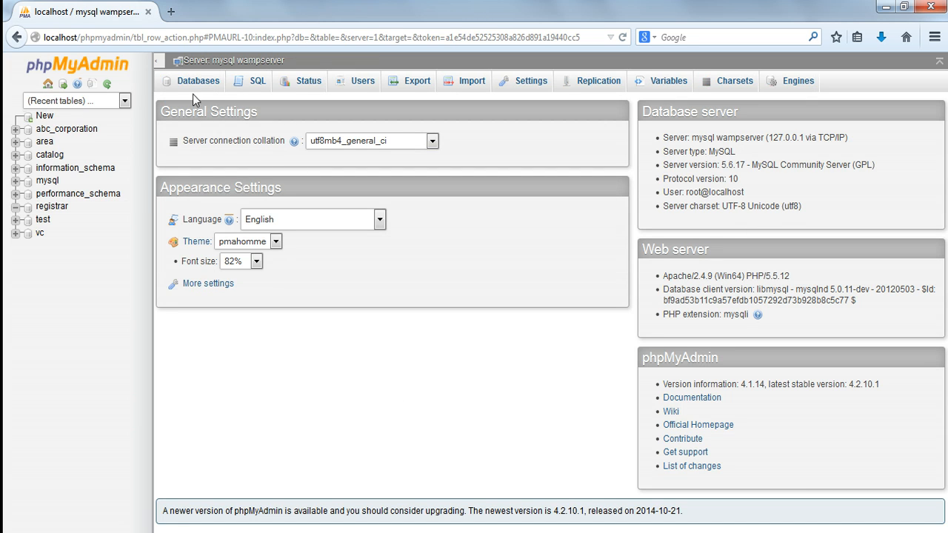
left_click(197, 87)
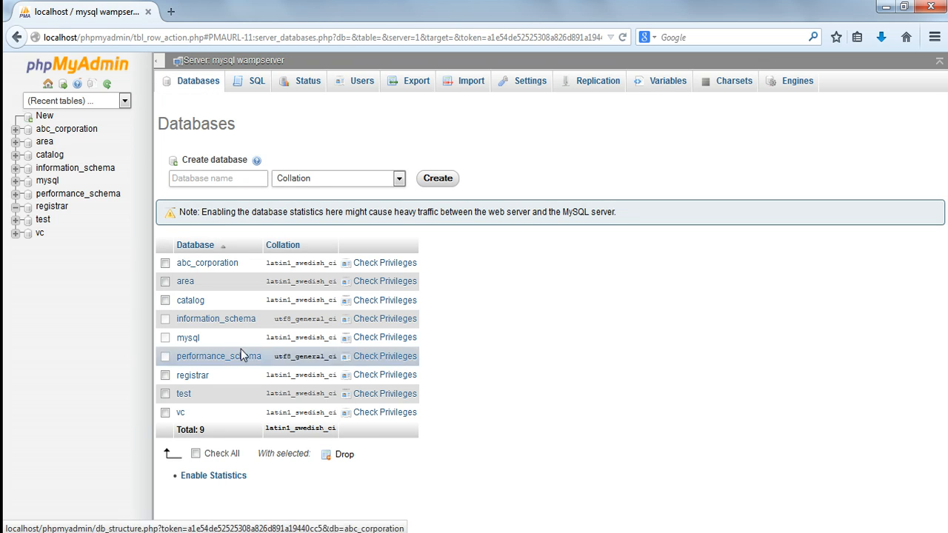
left_click(165, 375)
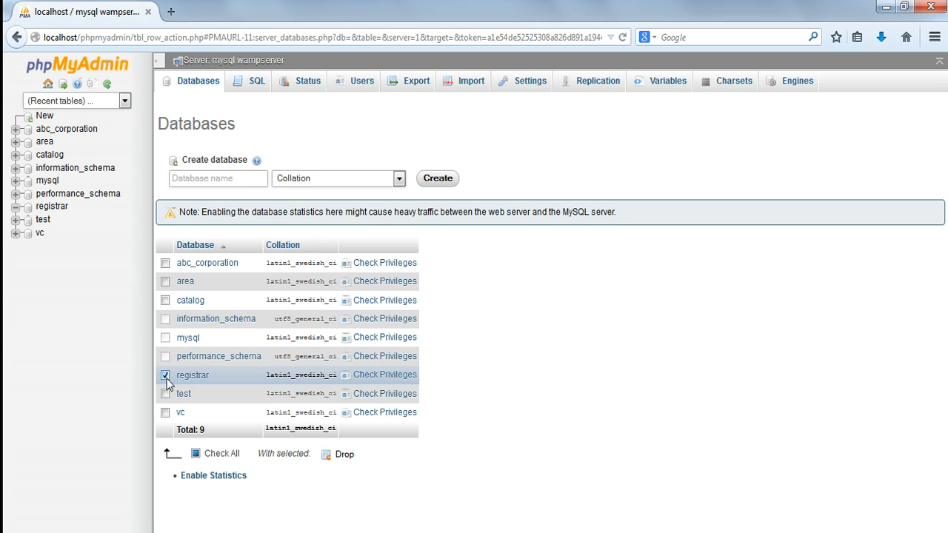
left_click(345, 454)
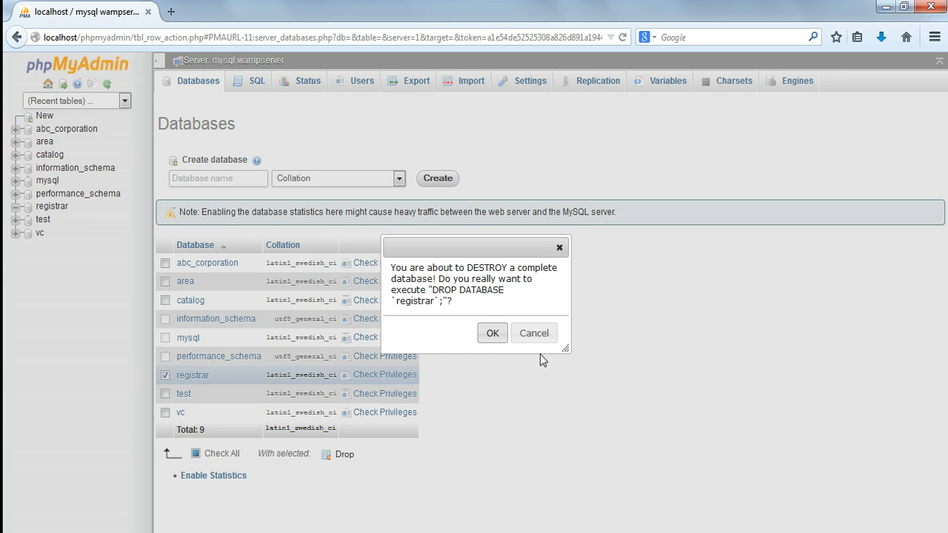
left_click(491, 335)
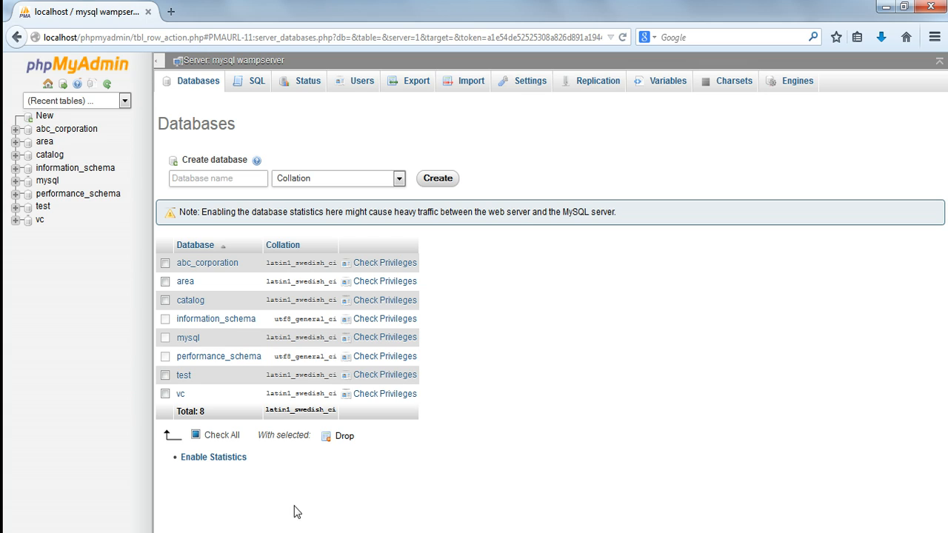
Switch to the assignment presentation in PowerPoint and show slide 3 with the employee table requirements.
left_click(207, 532)
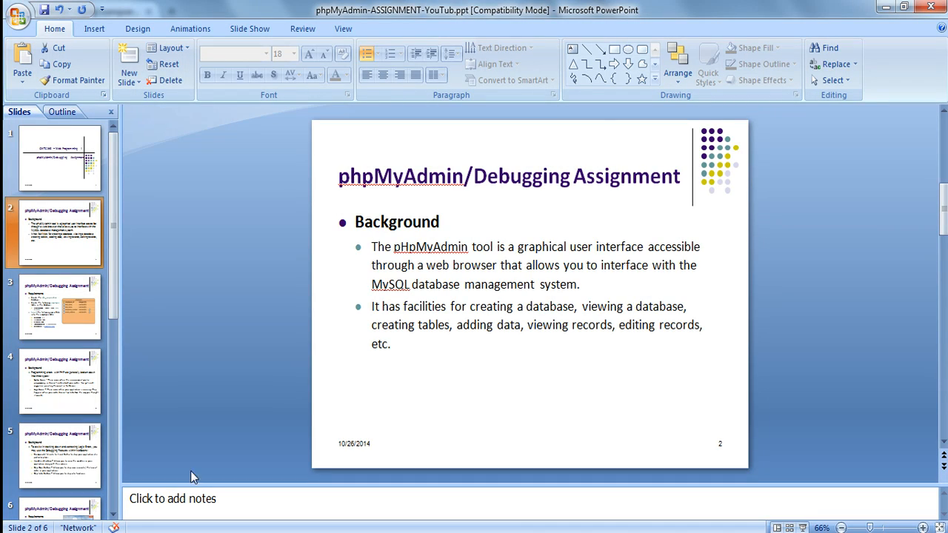
left_click(33, 319)
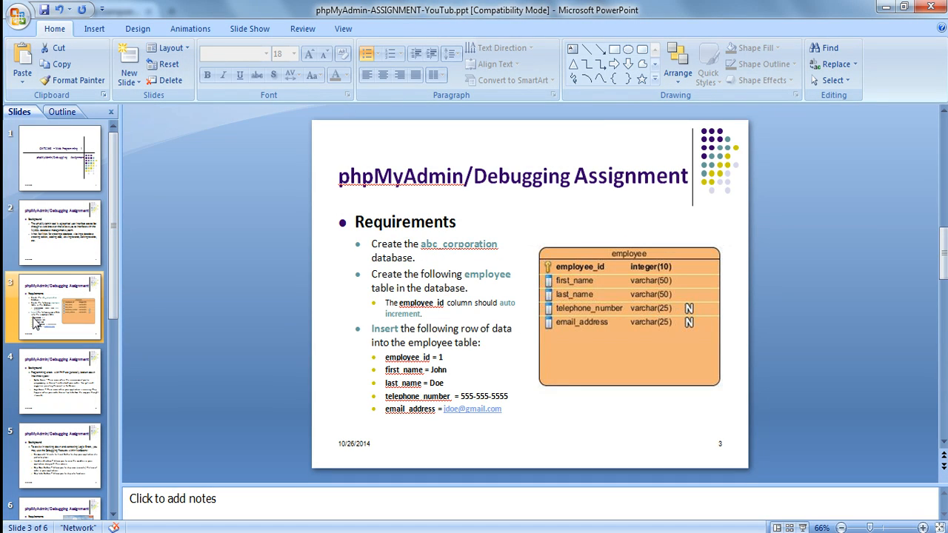